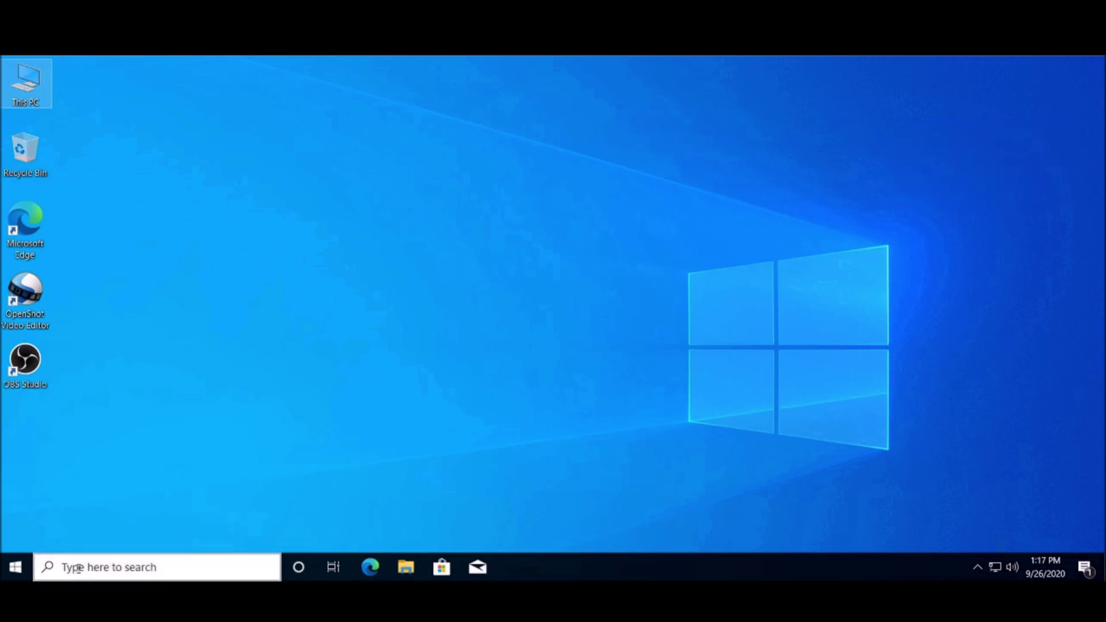
Check the installed Windows version with winver, and close the version information.
click(115, 567)
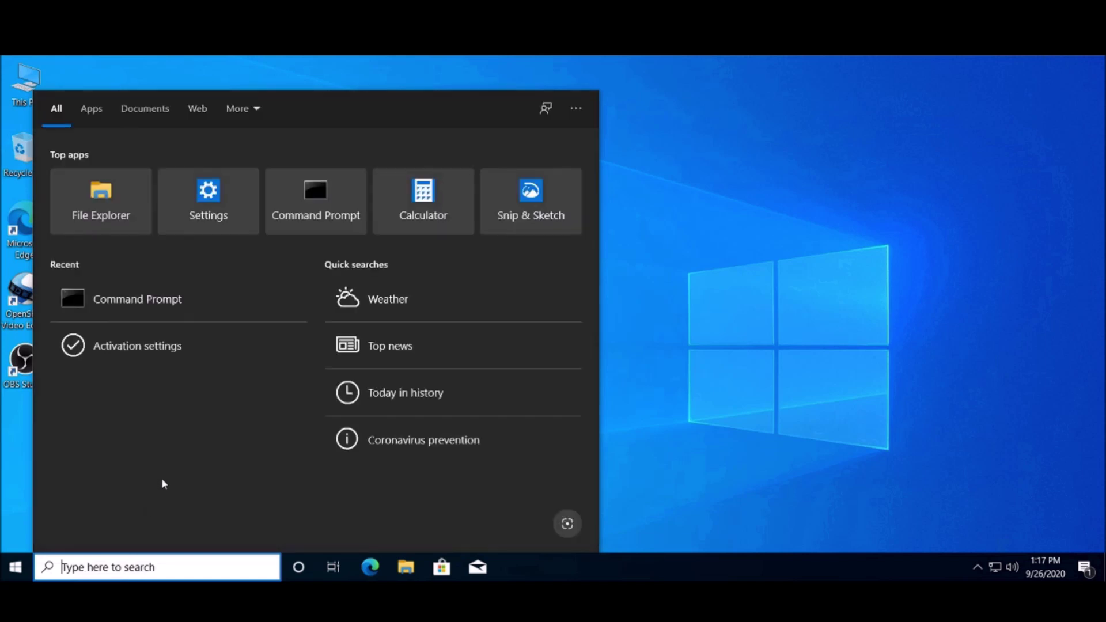
text(winver)
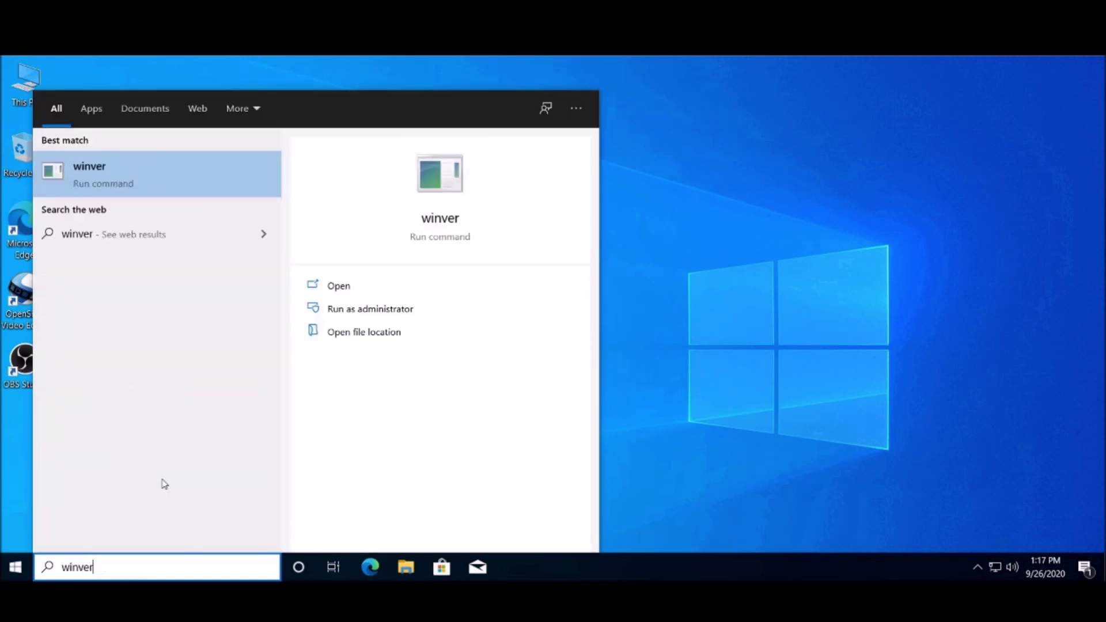
key(Return)
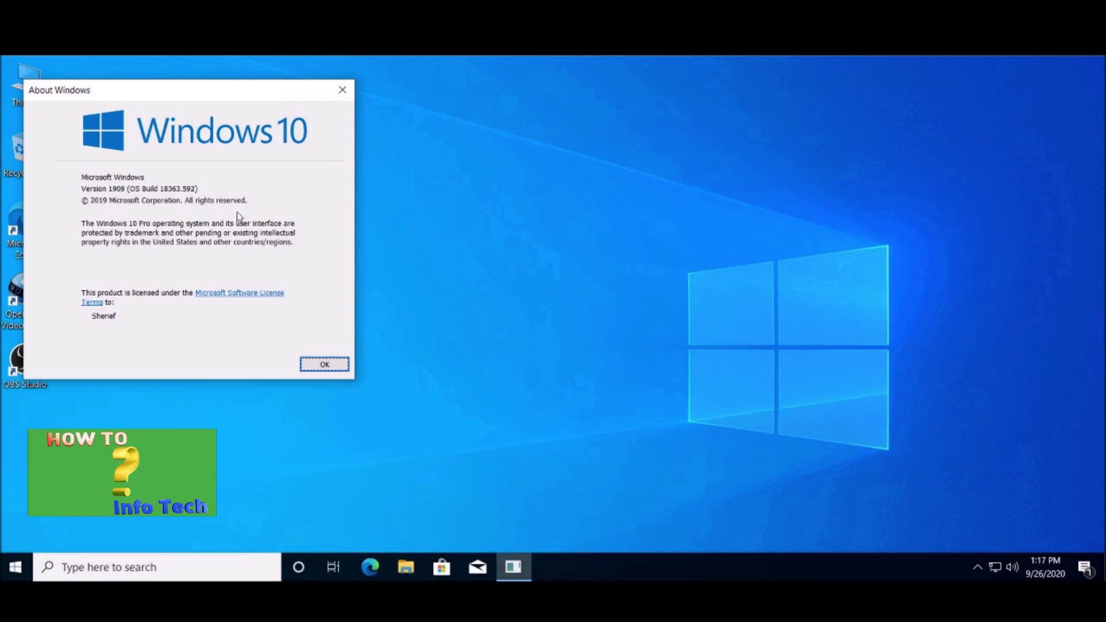
click(325, 364)
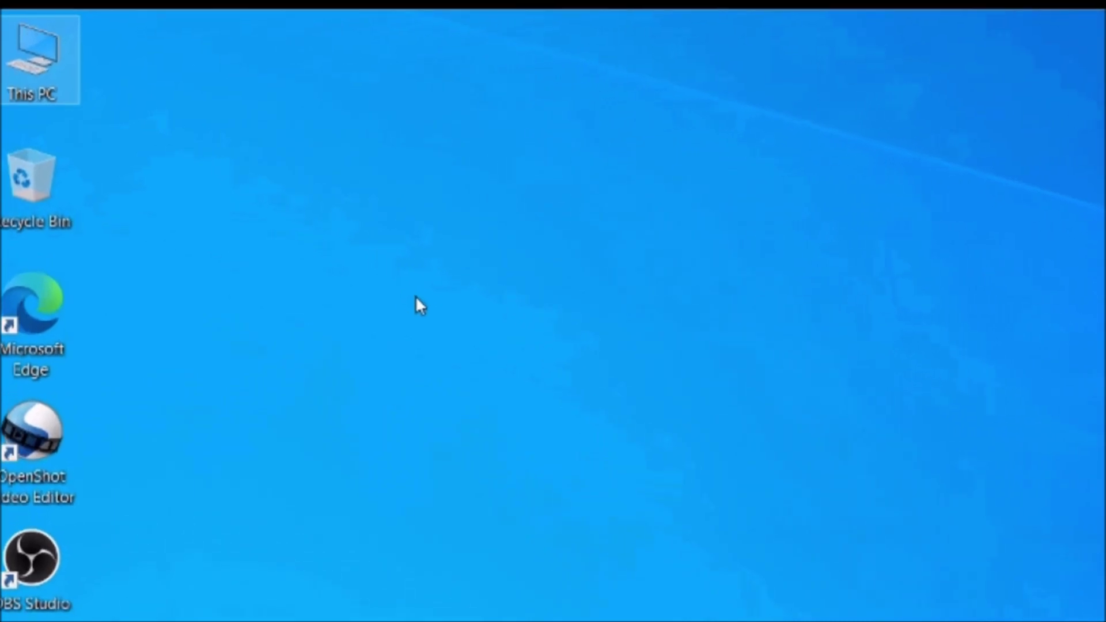
Open the System Protection settings through the advanced system settings in This PC's properties.
right_click(46, 65)
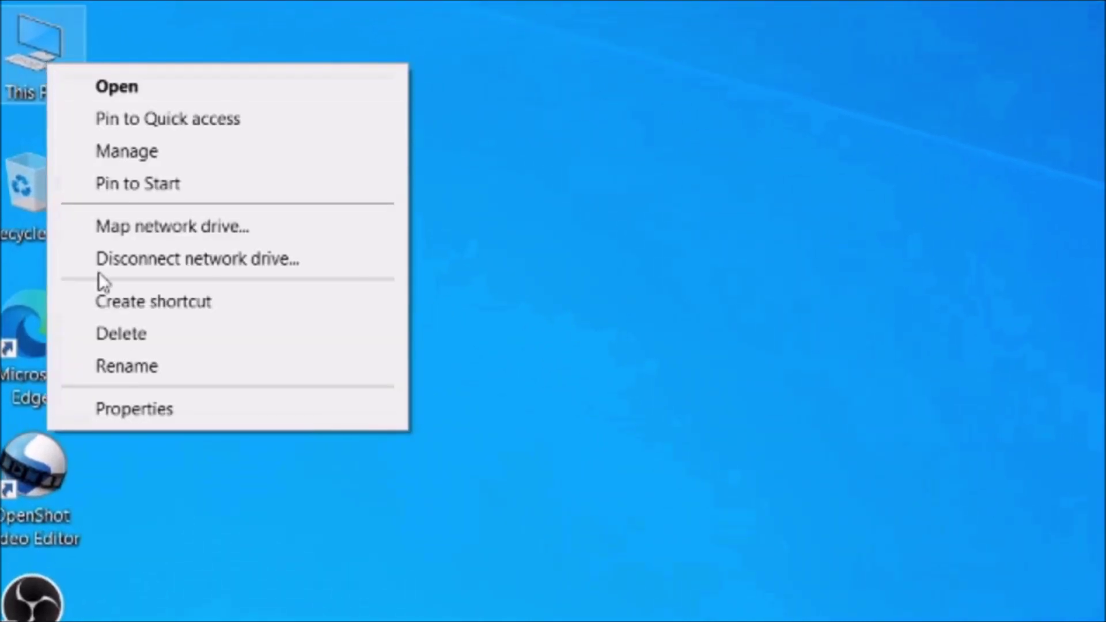
click(158, 408)
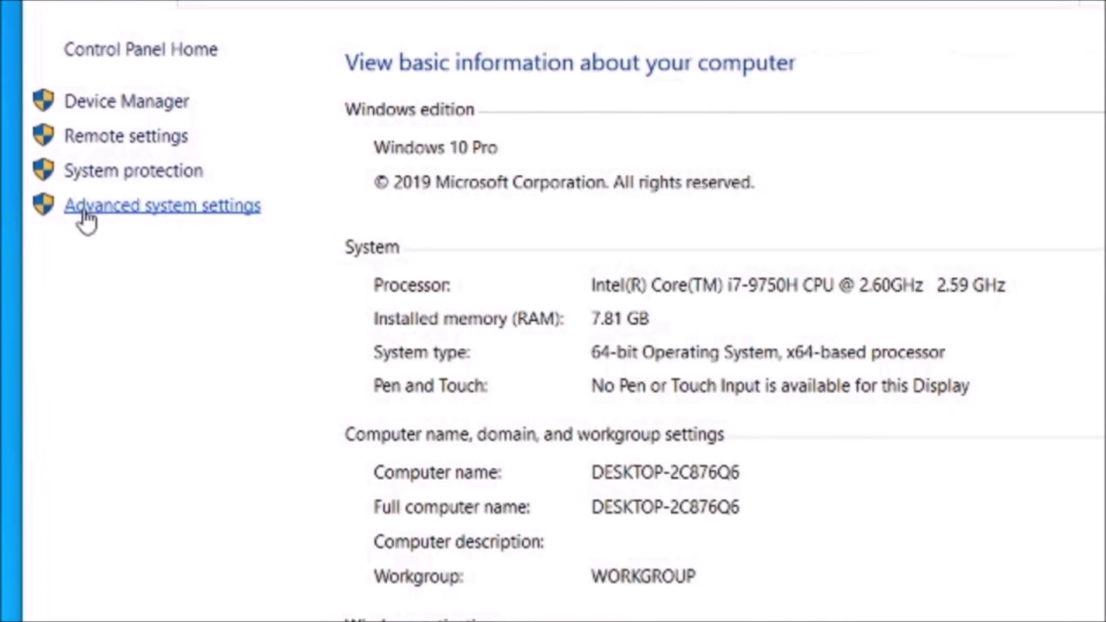
click(82, 212)
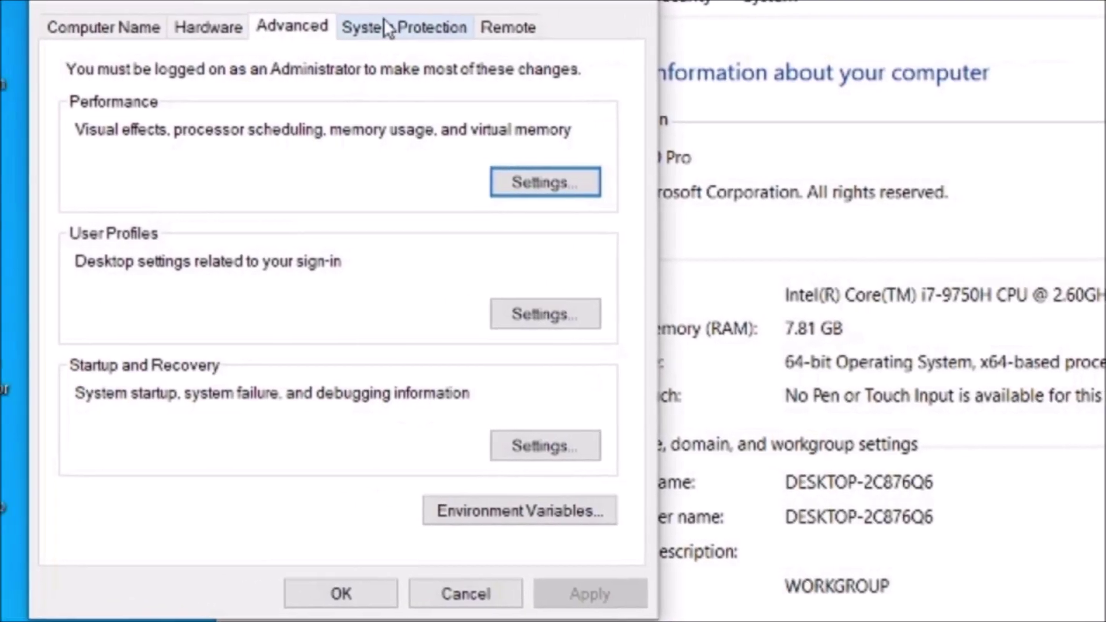
click(385, 27)
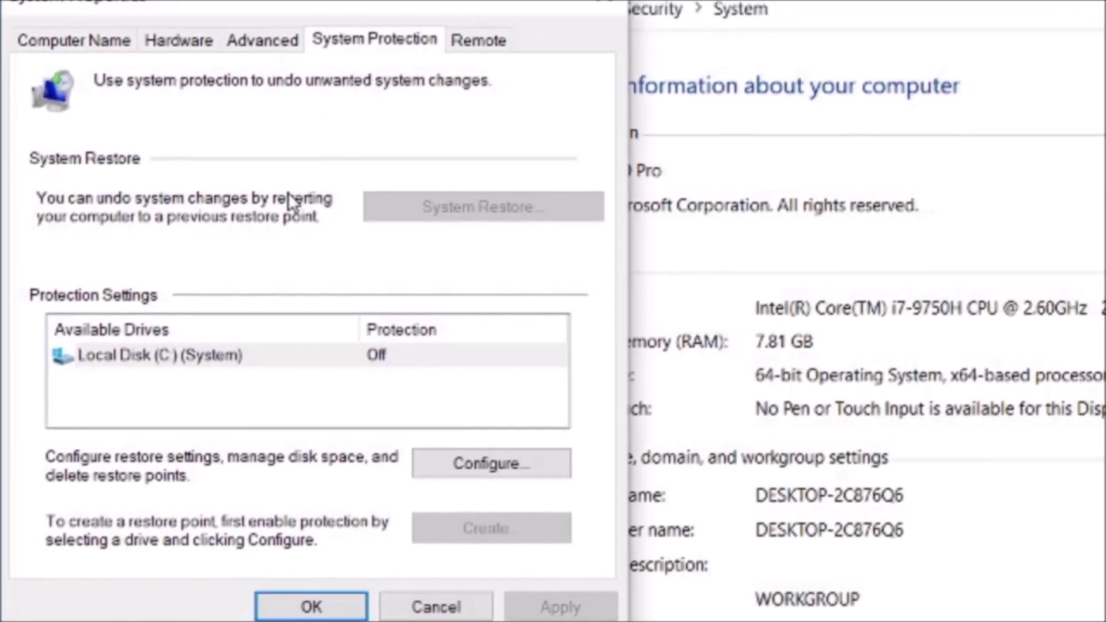
Turn on system protection for Local Disk (C:) and apply the setting.
click(296, 358)
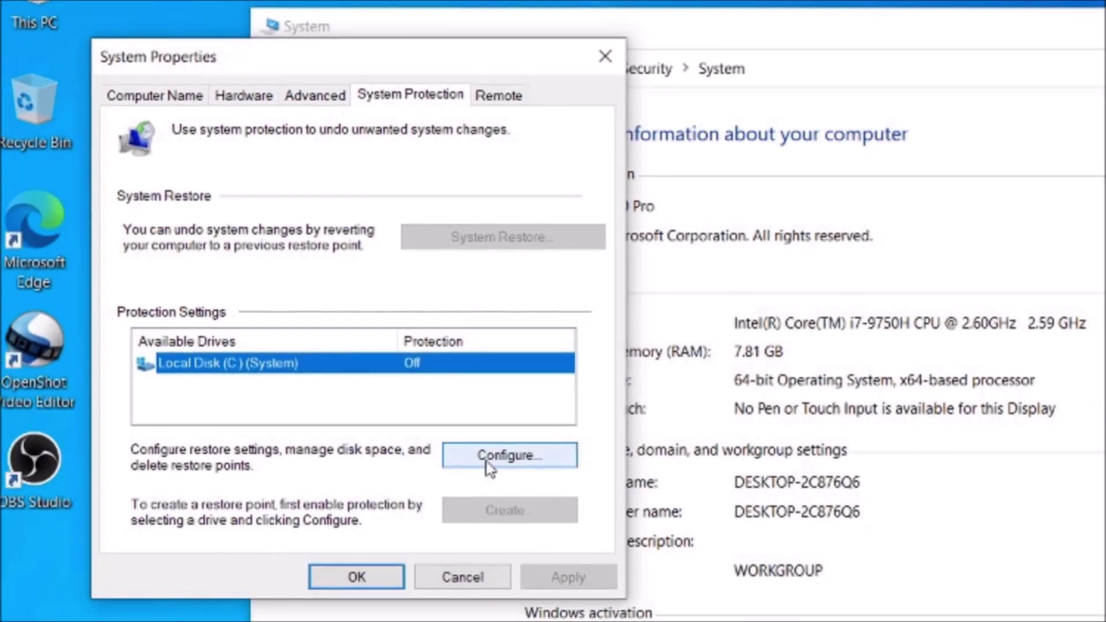
click(488, 465)
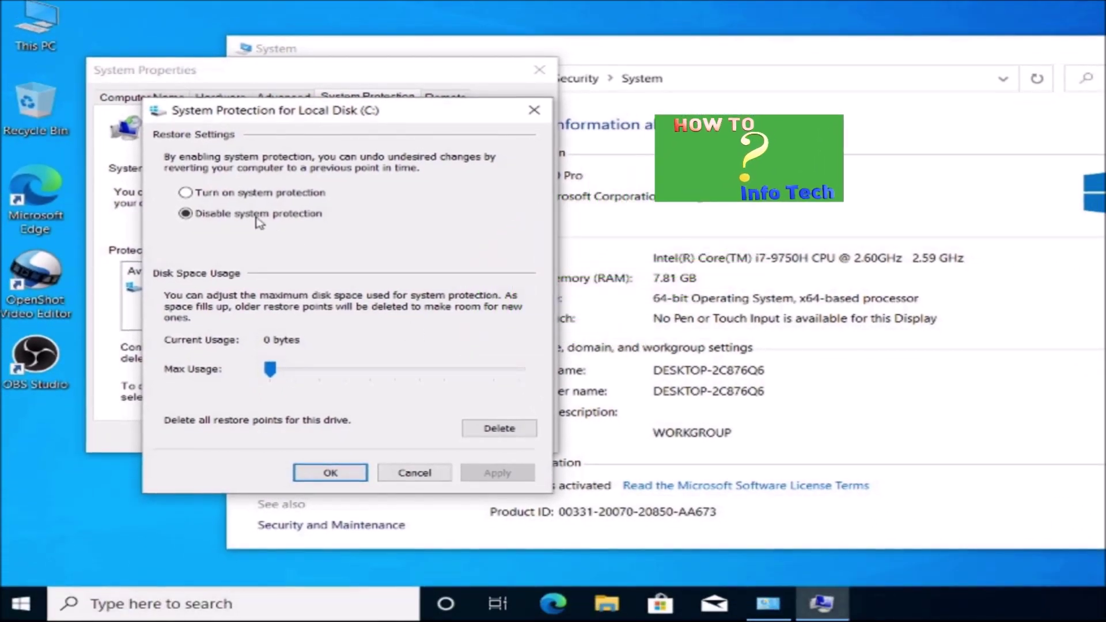
click(185, 192)
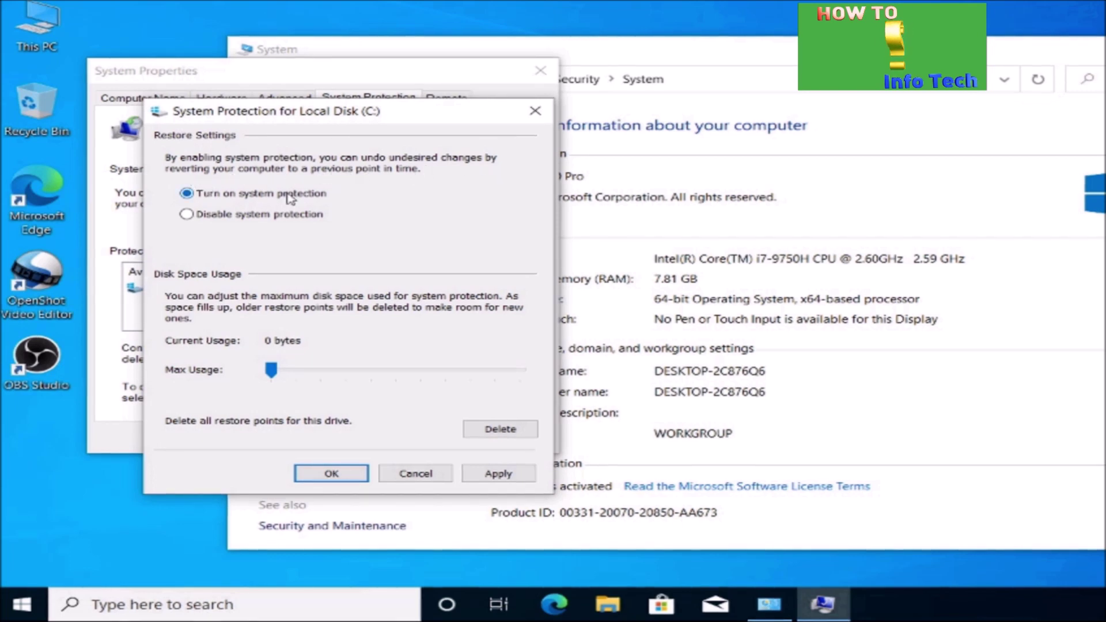
click(483, 474)
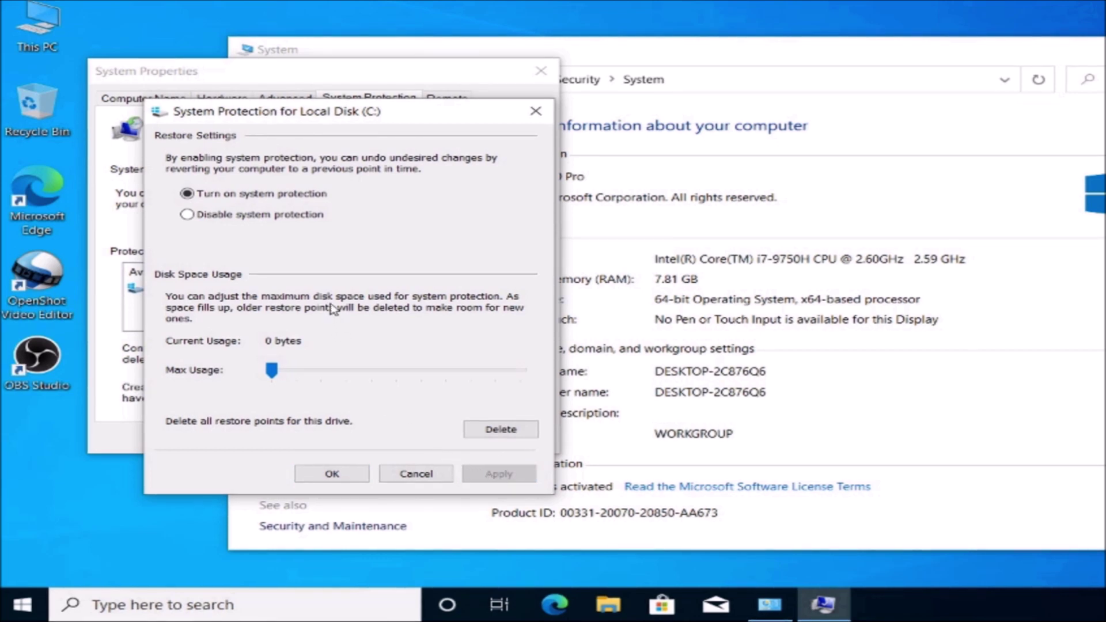
click(321, 476)
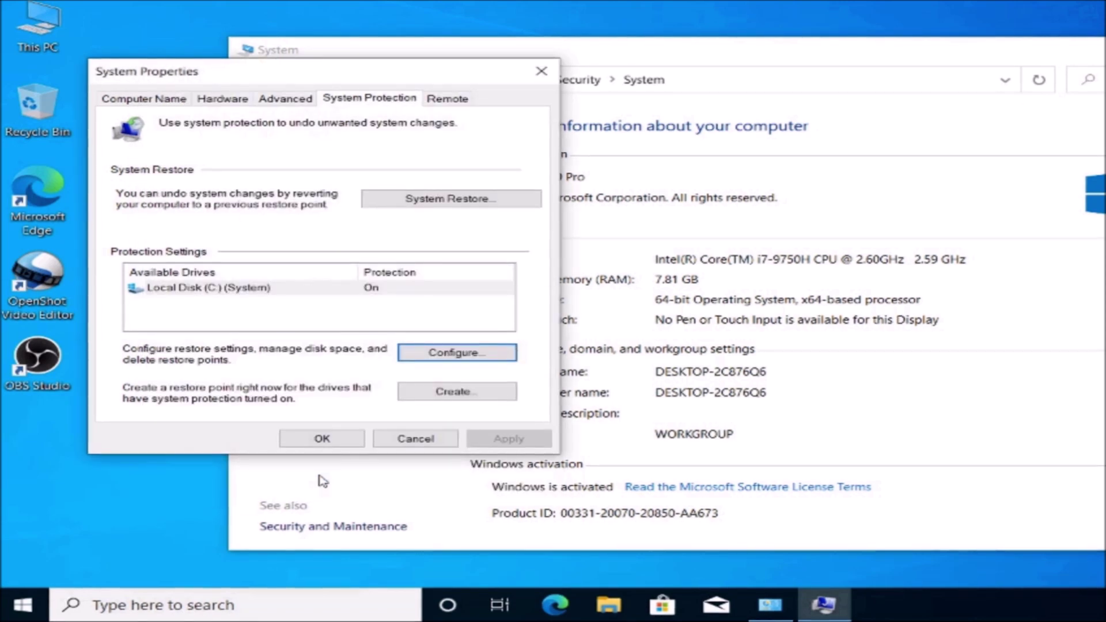
Create a restore point for Local Disk (C:) described as "Before Upgrade to ver 2004", and close the system windows.
click(246, 295)
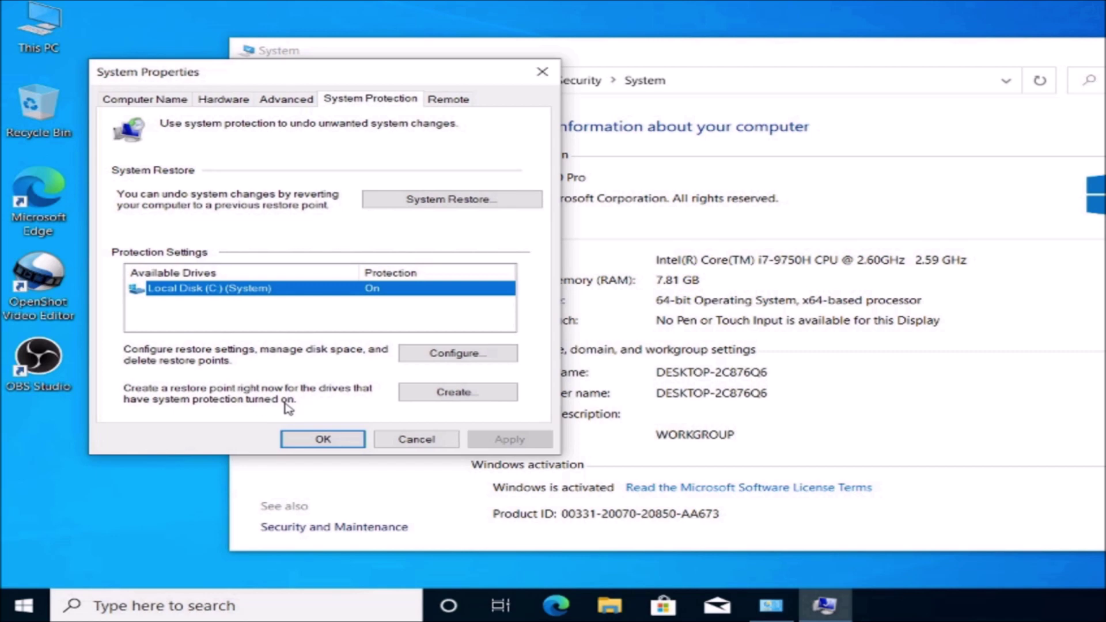
click(470, 395)
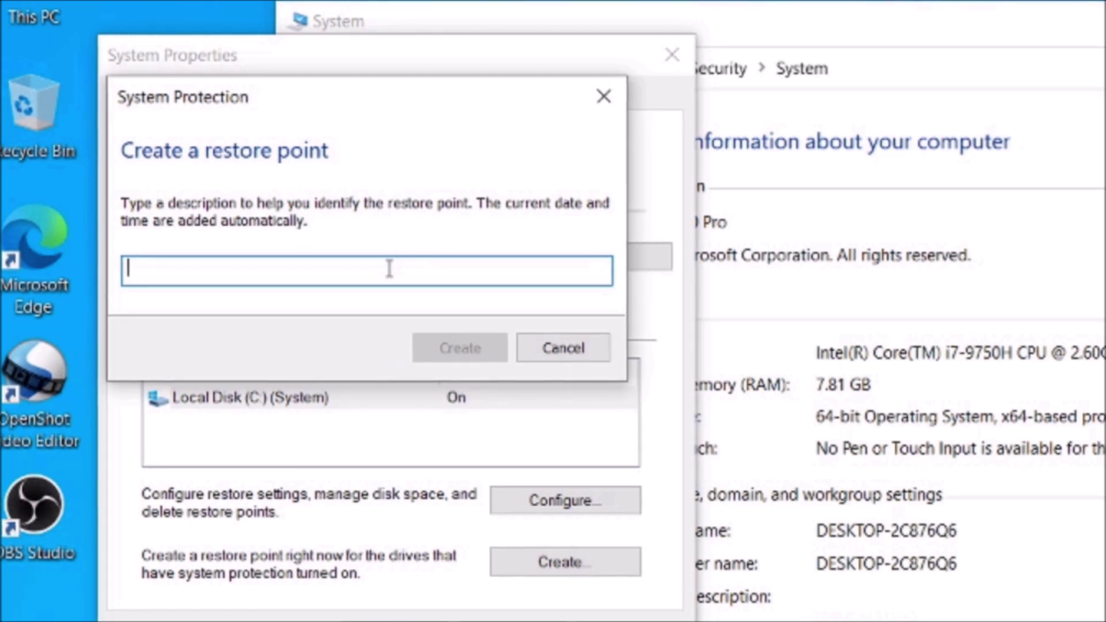
text(B)
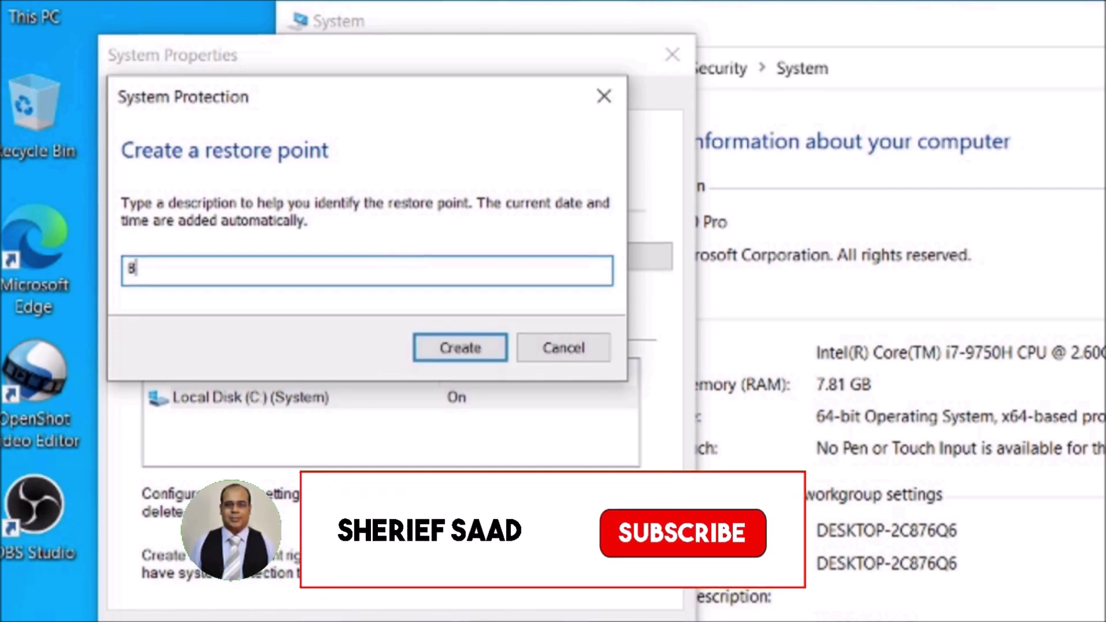
text(efo)
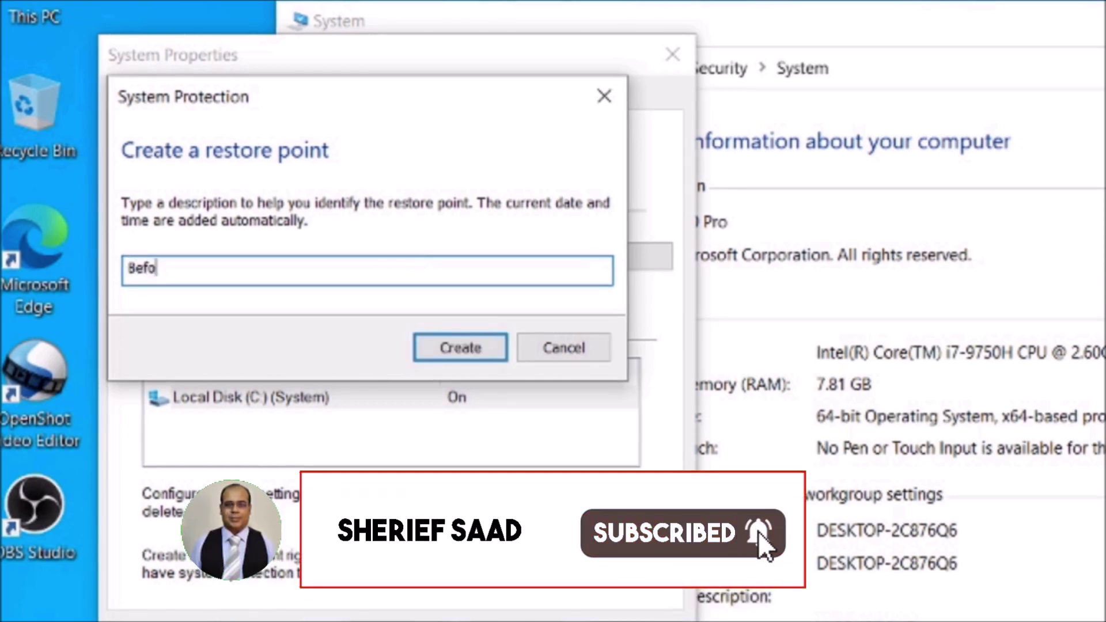
text(re Upgrade to 200)
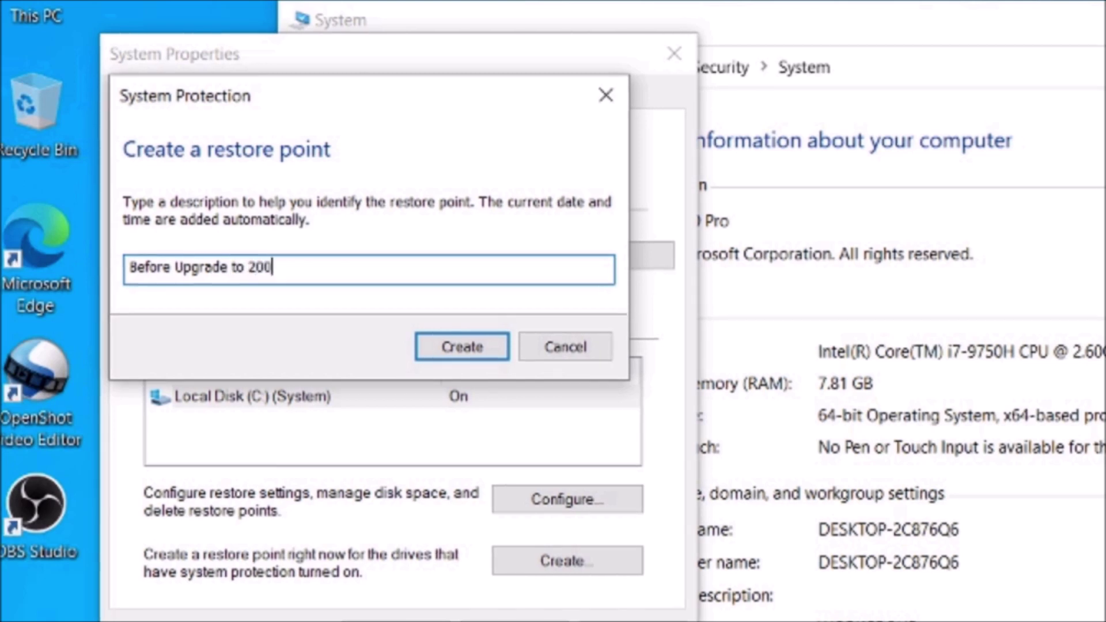
key(BackSpace)
key(BackSpace)
key(BackSpace)
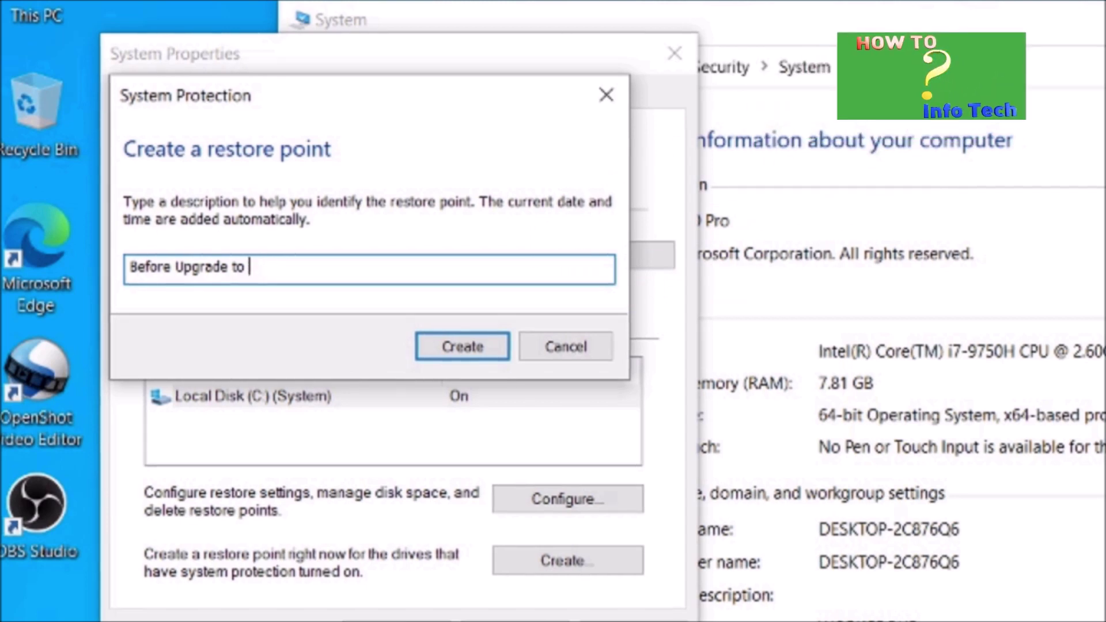
text(ver )
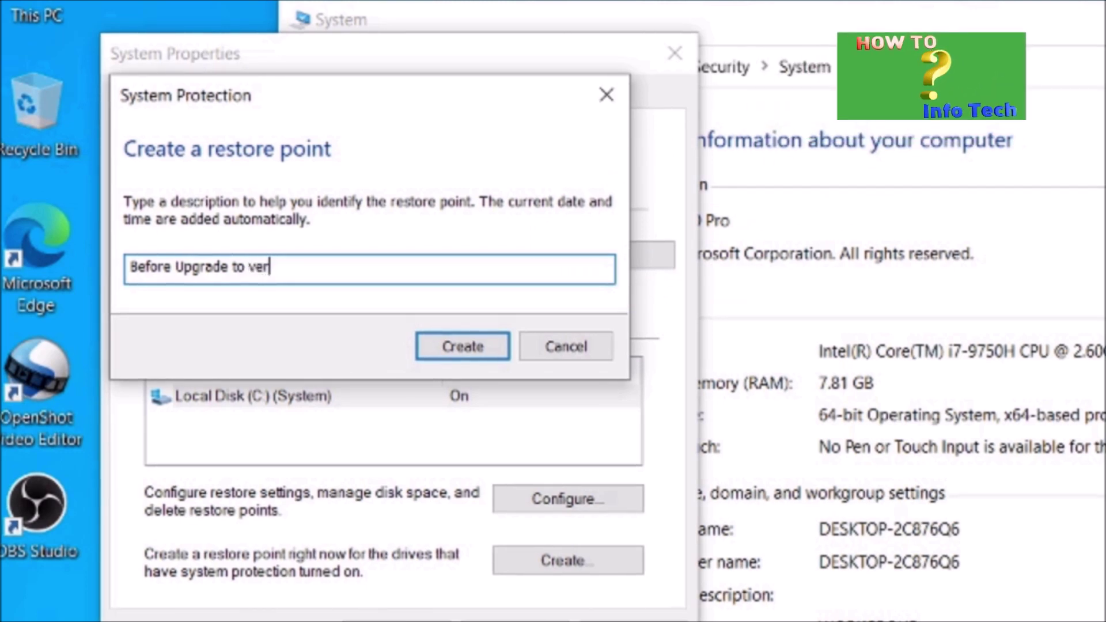
text(2004)
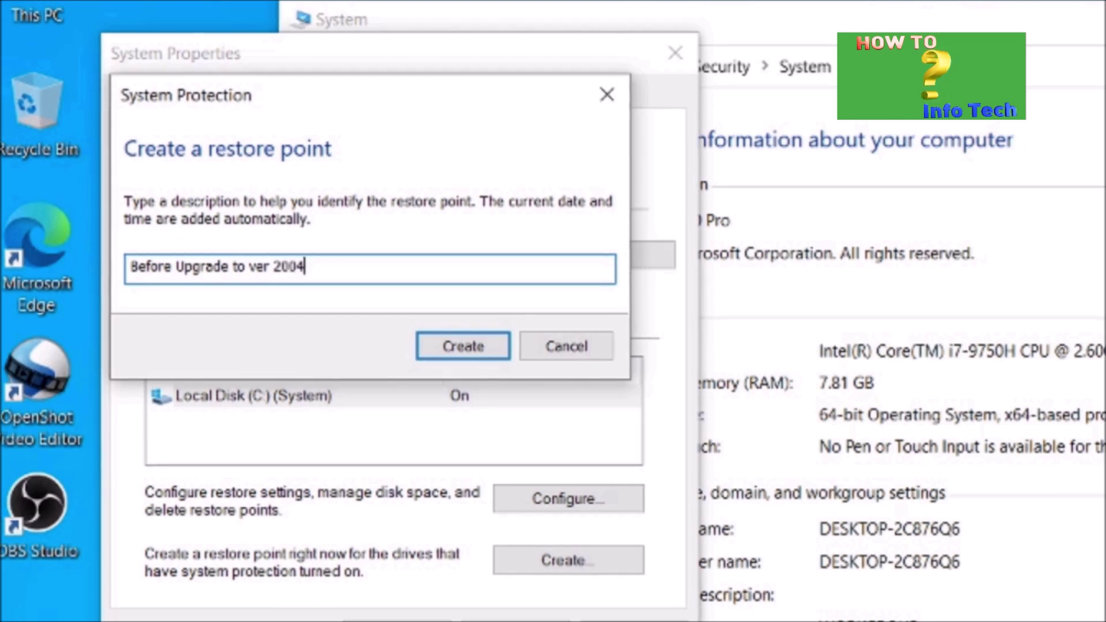
click(440, 352)
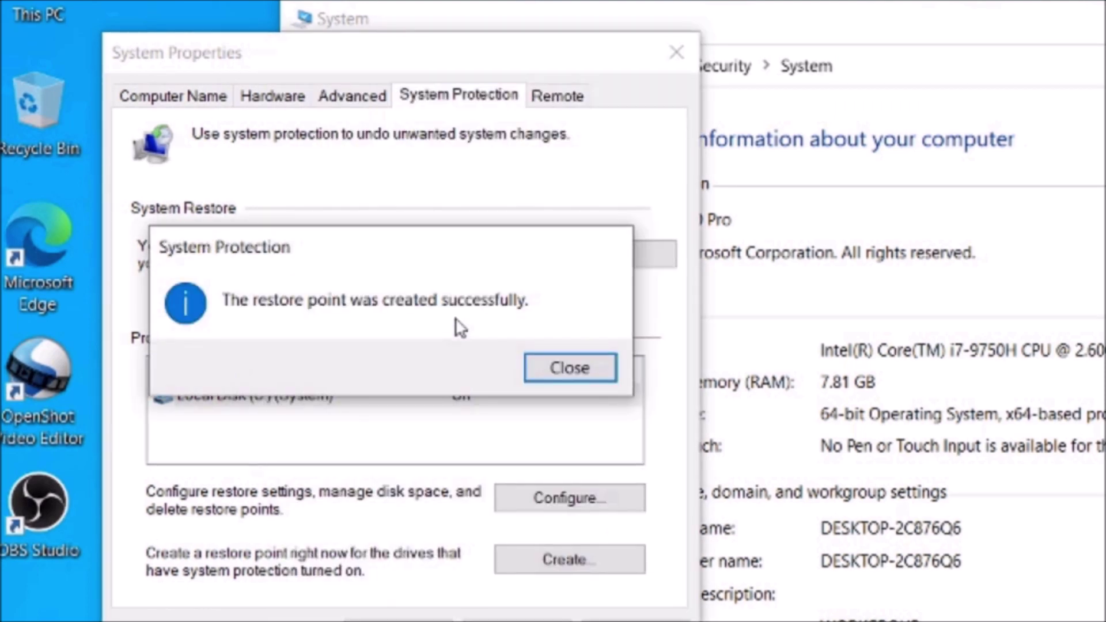
click(553, 374)
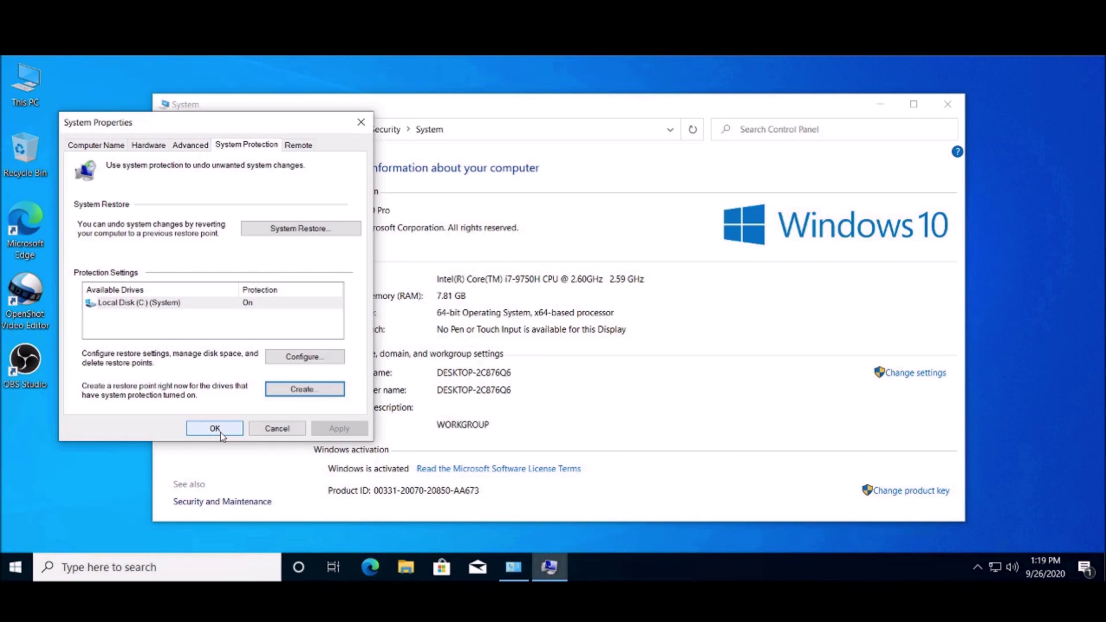
click(215, 428)
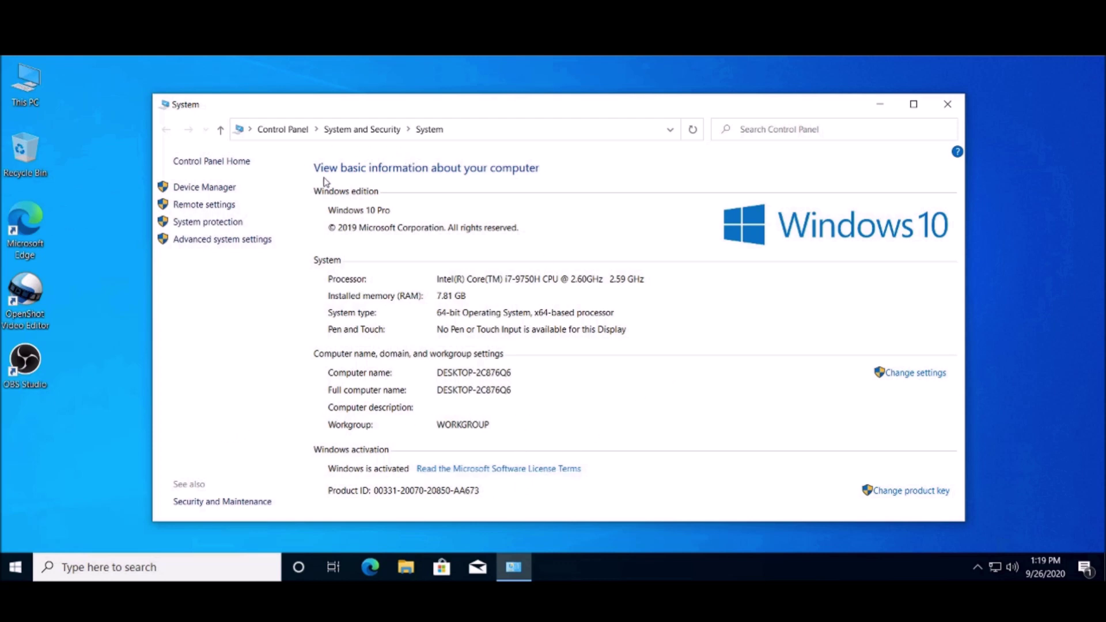
click(948, 104)
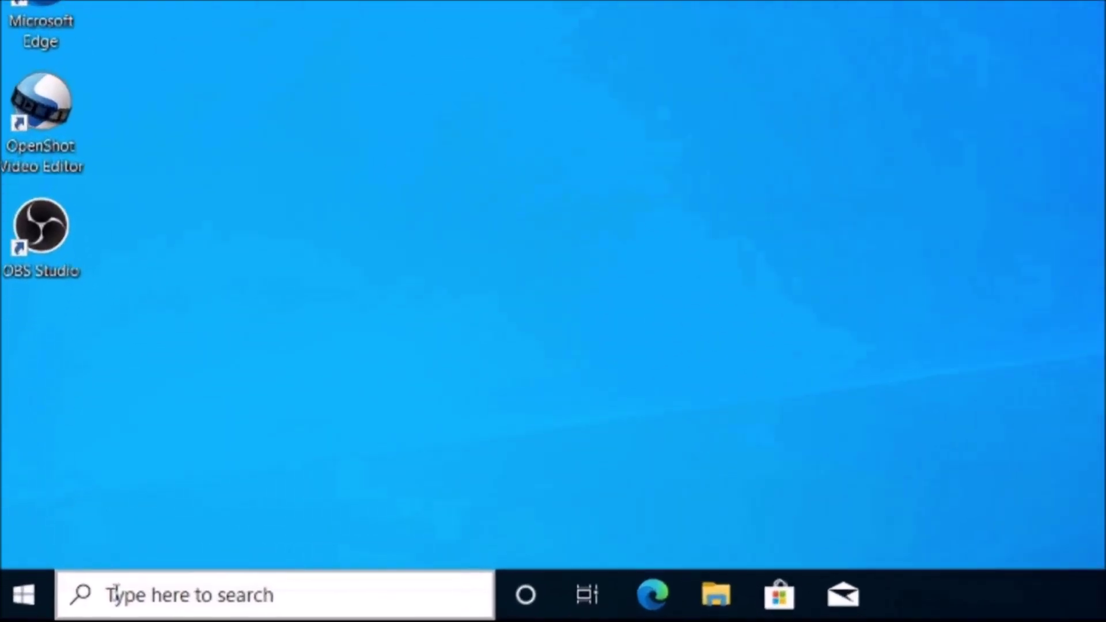
Run winver again to review the Windows version and build before upgrading, and dismiss the dialog.
click(66, 567)
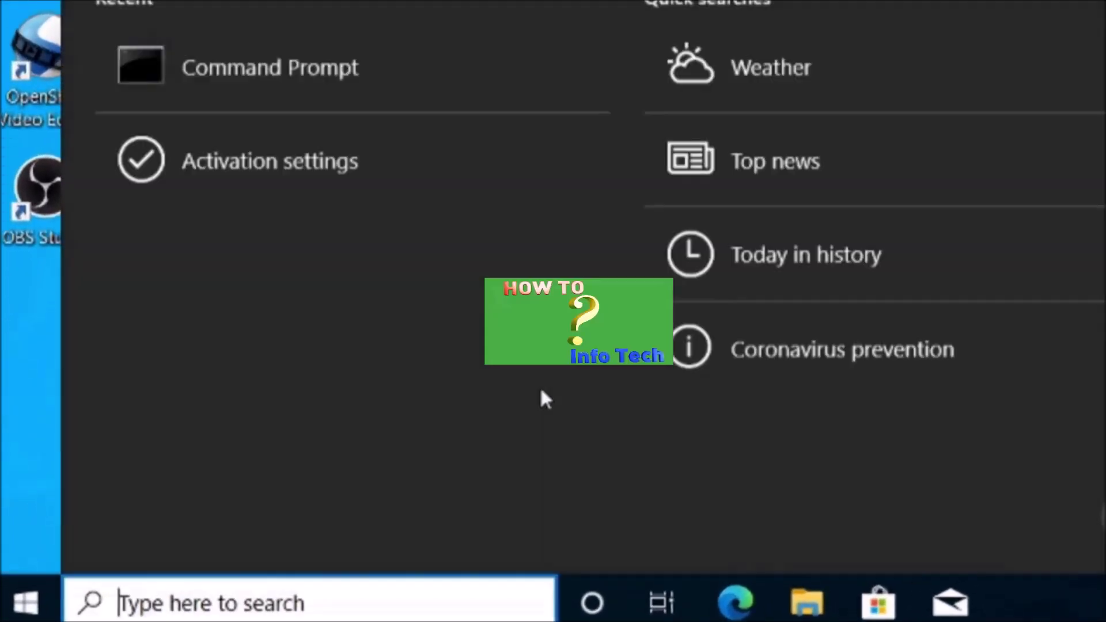
text(win)
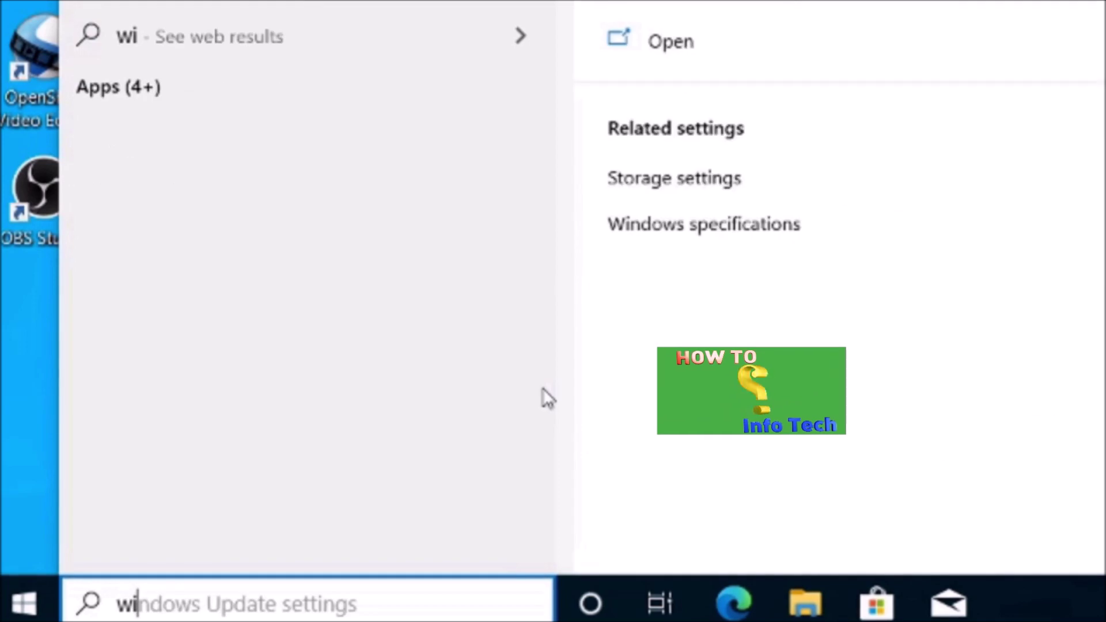
text(ver)
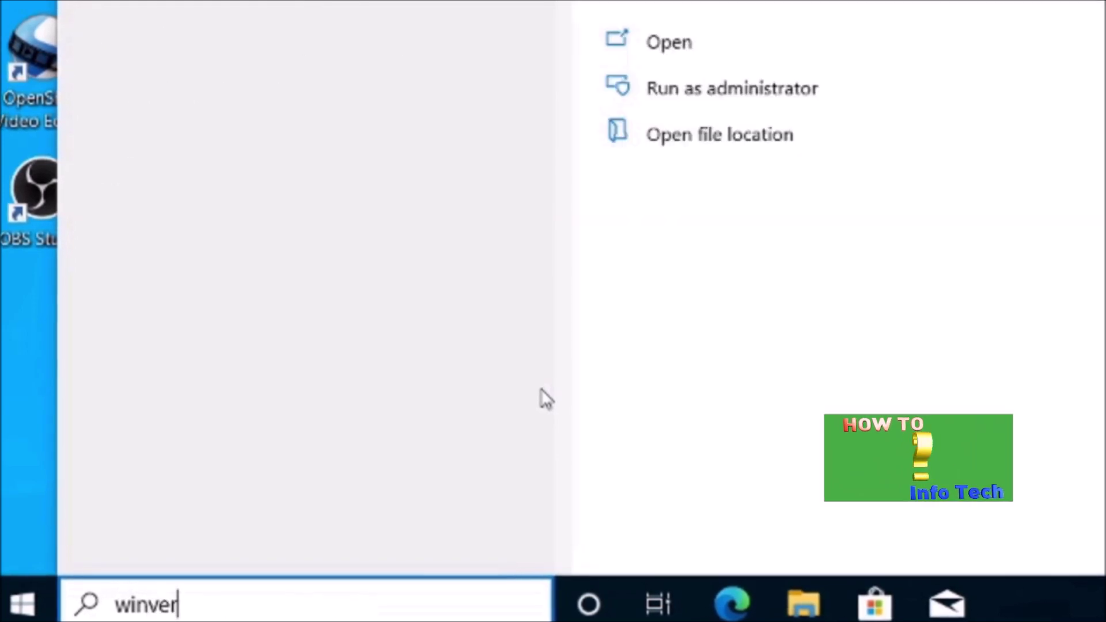
key(Return)
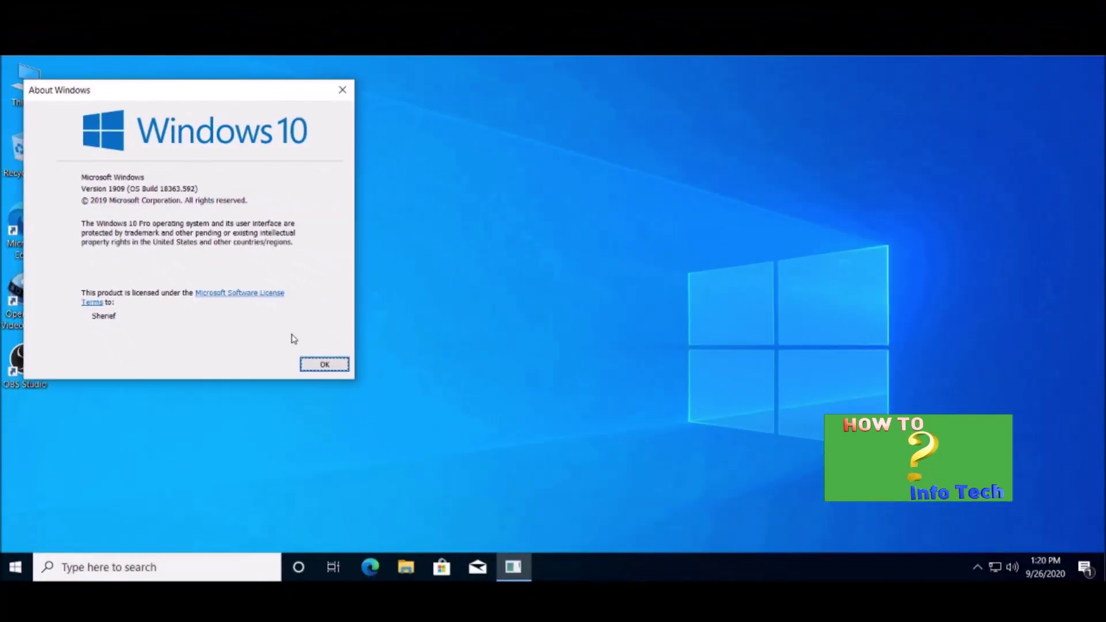
click(324, 364)
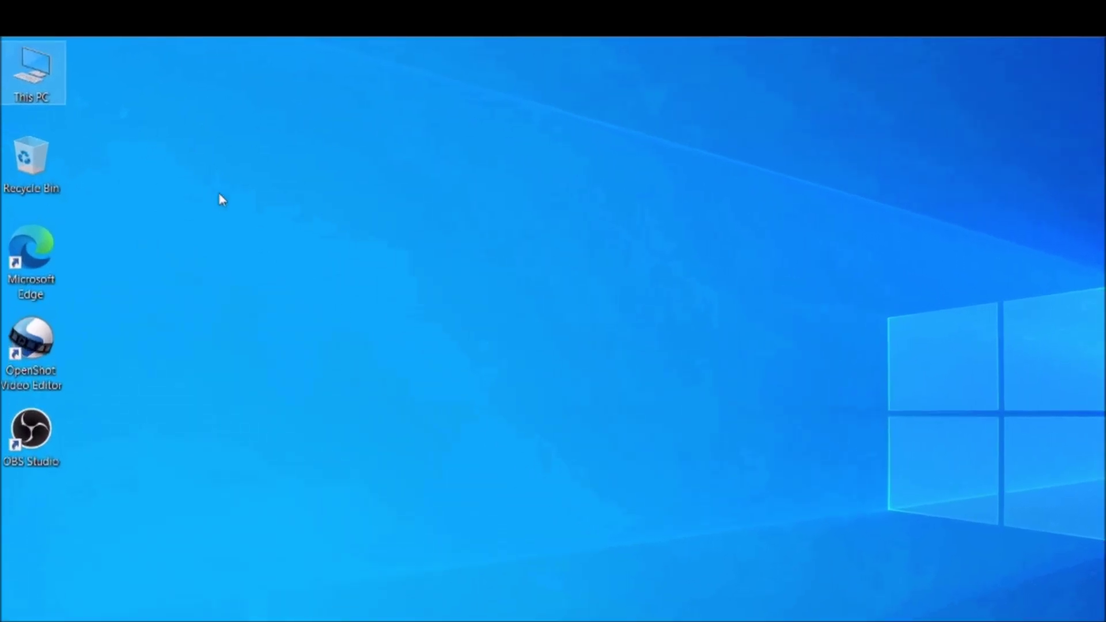
Launch the Windows setup application from the redirected drive E on DELLG5-SSA, allow it to make changes, and close the folder window.
double_click(81, 64)
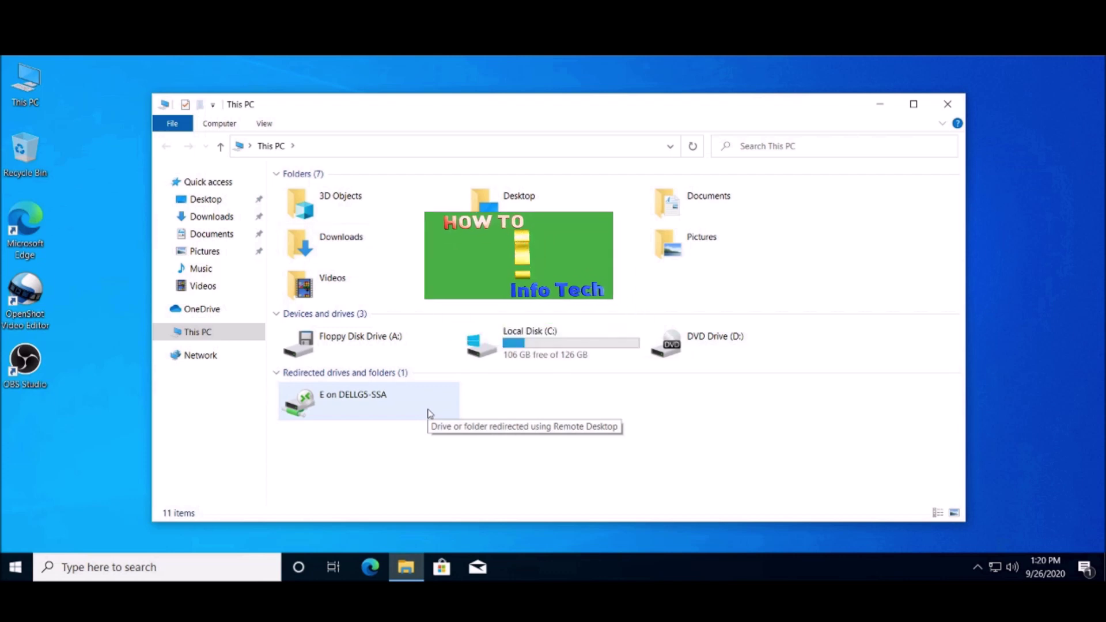
double_click(331, 402)
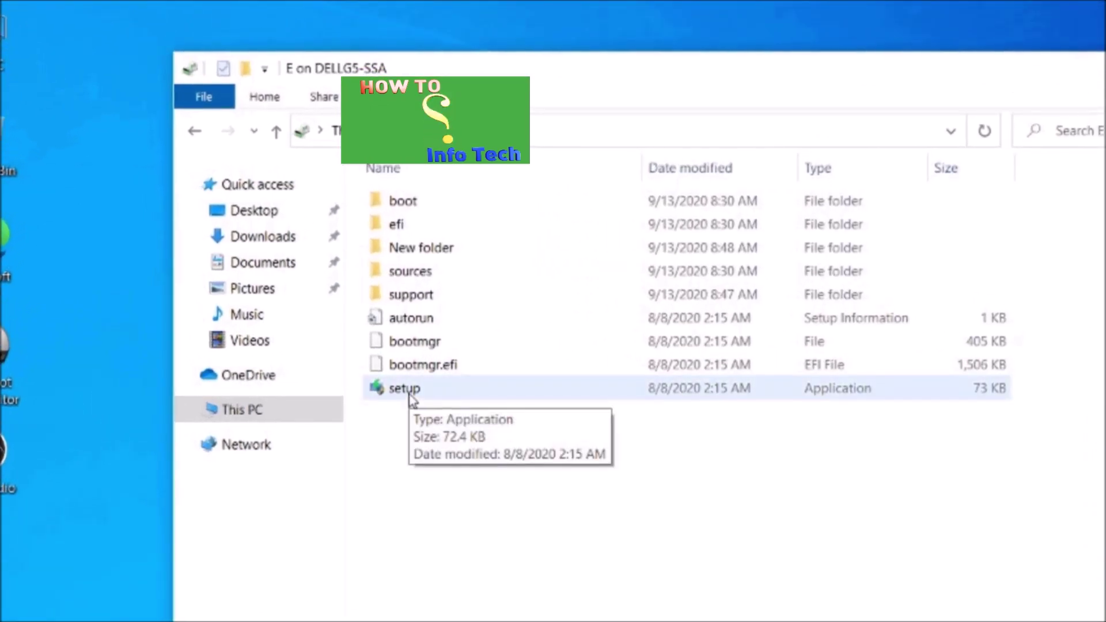
double_click(411, 397)
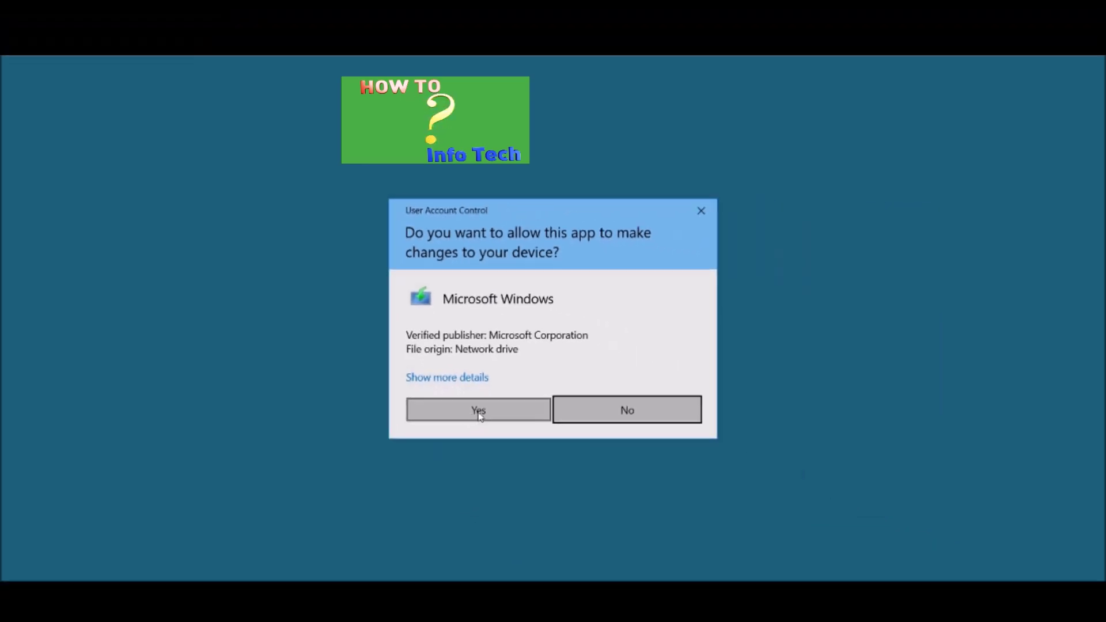
click(479, 411)
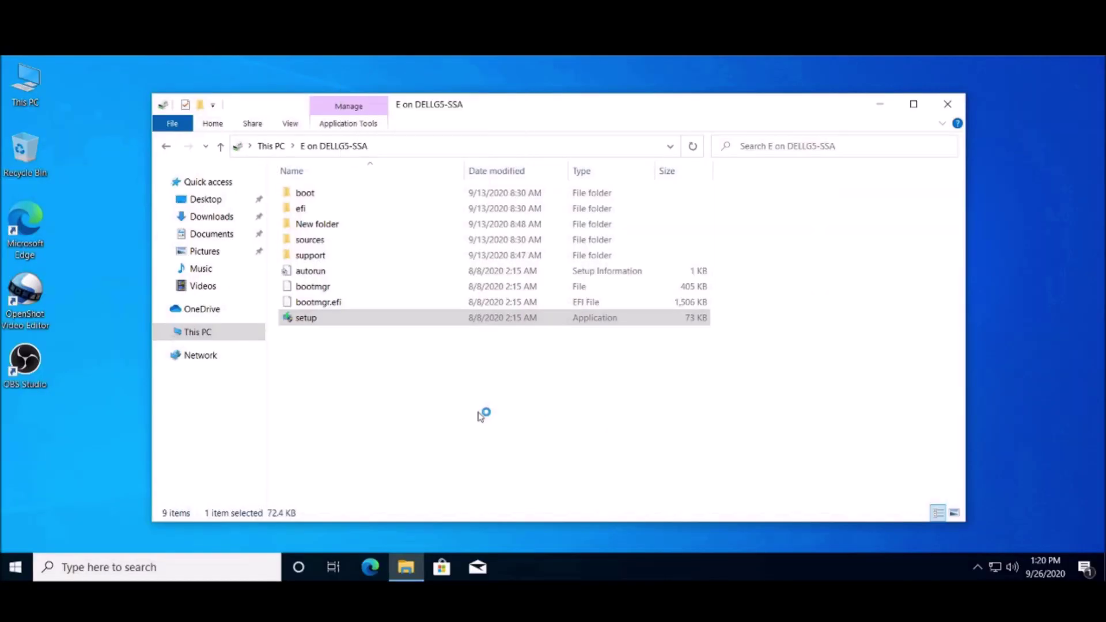
click(951, 106)
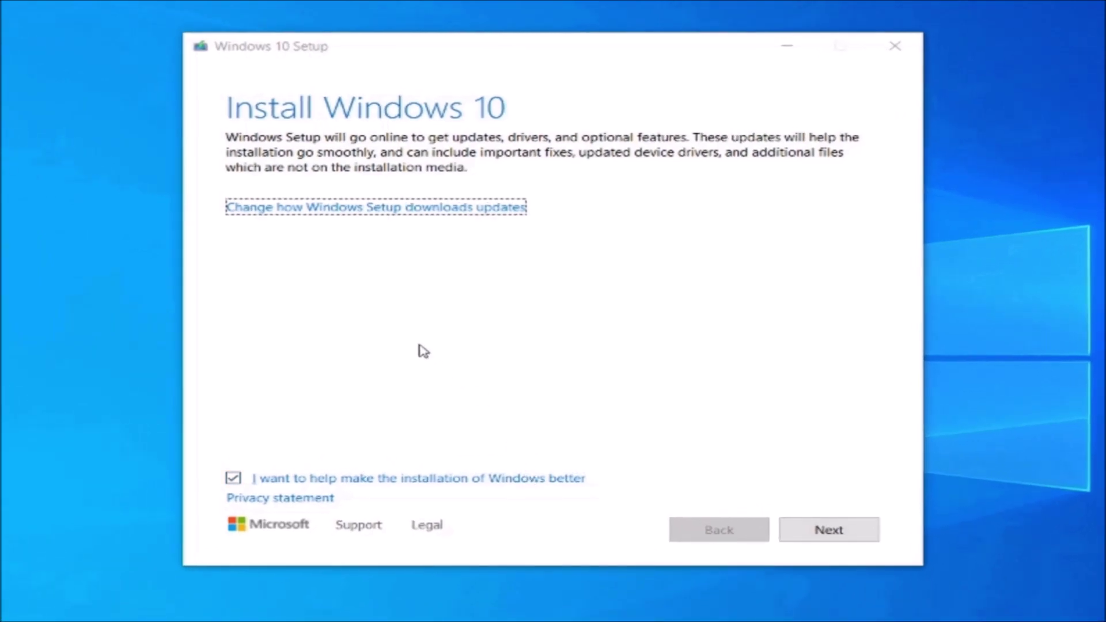
Opt out of helping improve the installation, set the updates, drivers and optional features download to "Not right now", and continue.
click(233, 478)
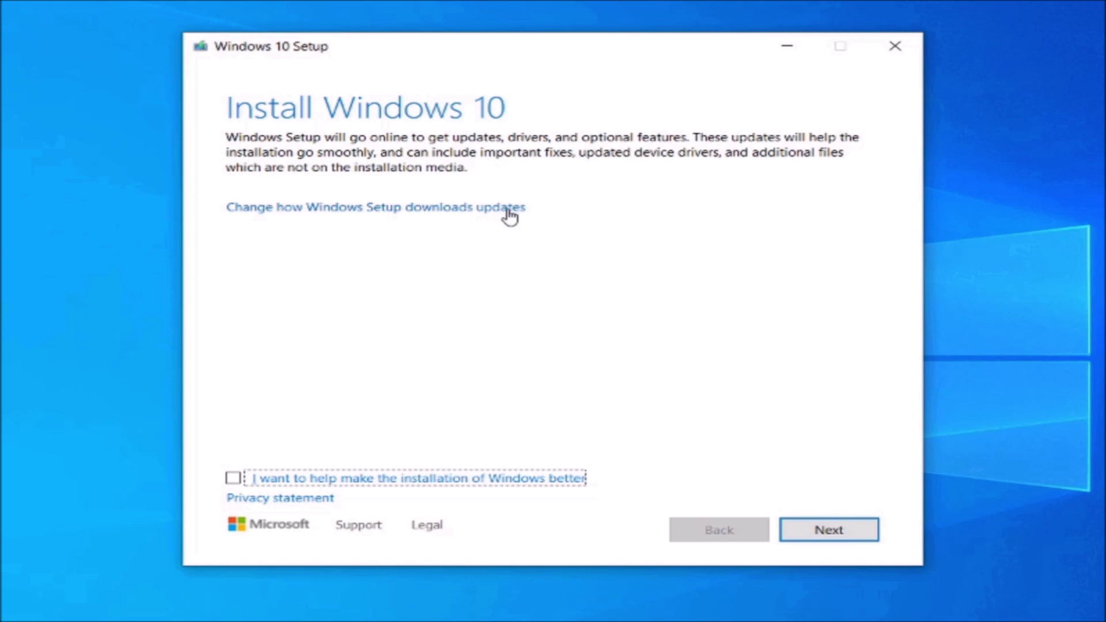
click(386, 214)
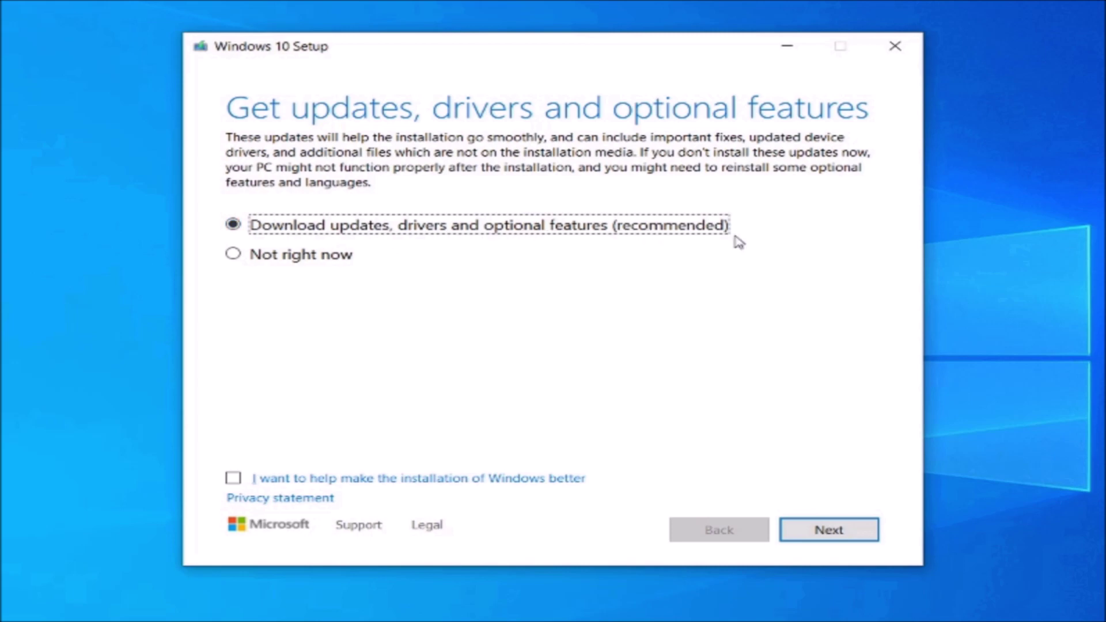
click(234, 255)
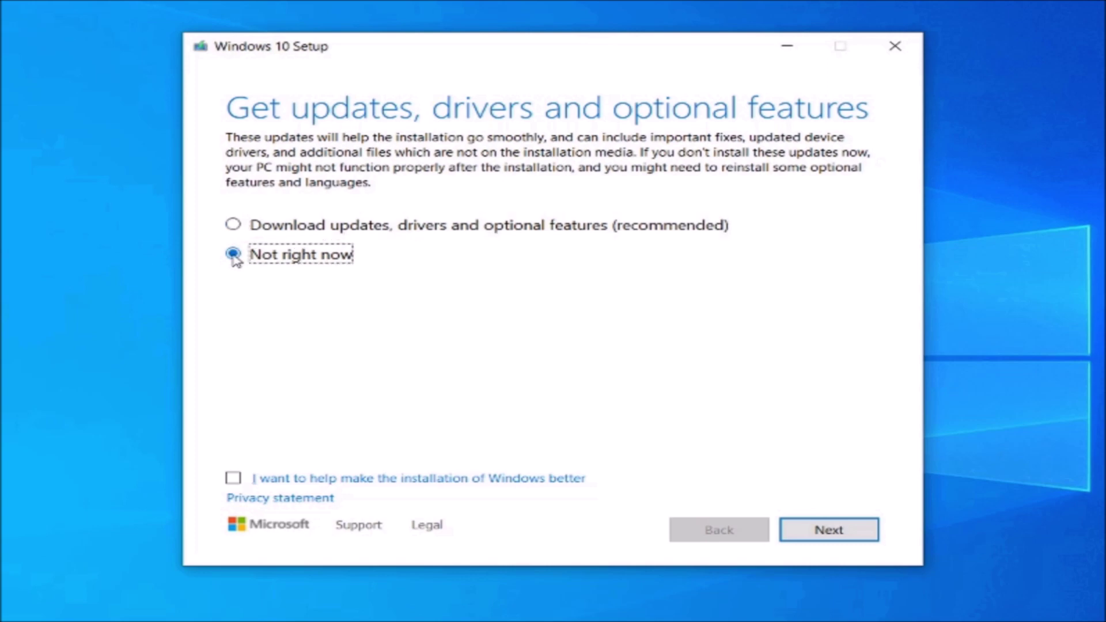
click(828, 532)
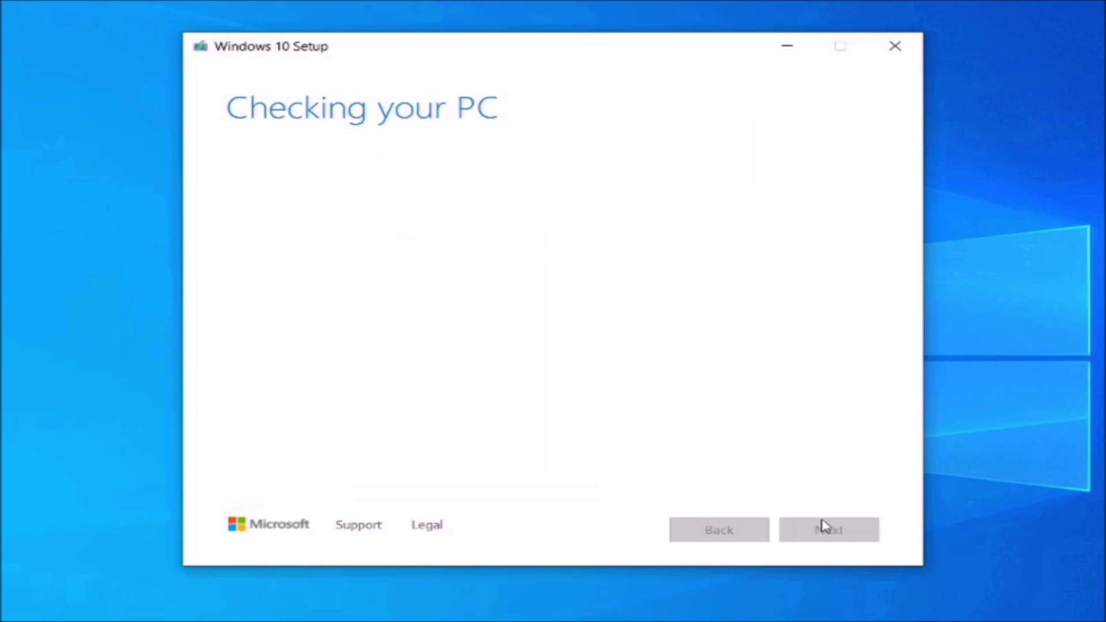
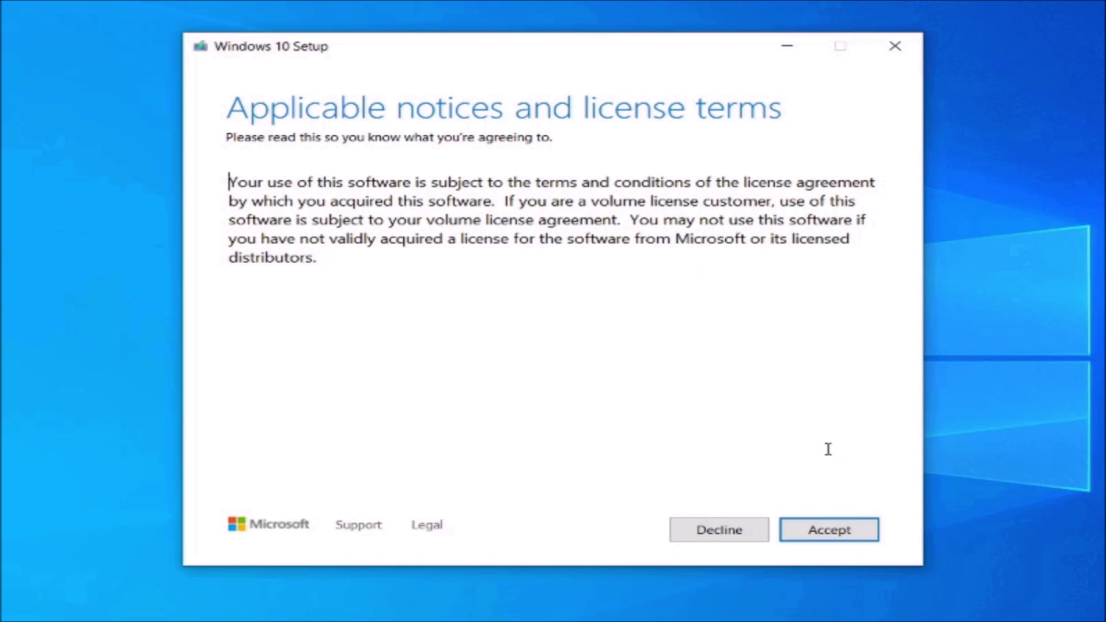
Accept the license terms and choose to keep personal files and apps for the Windows 10 Pro installation.
click(848, 535)
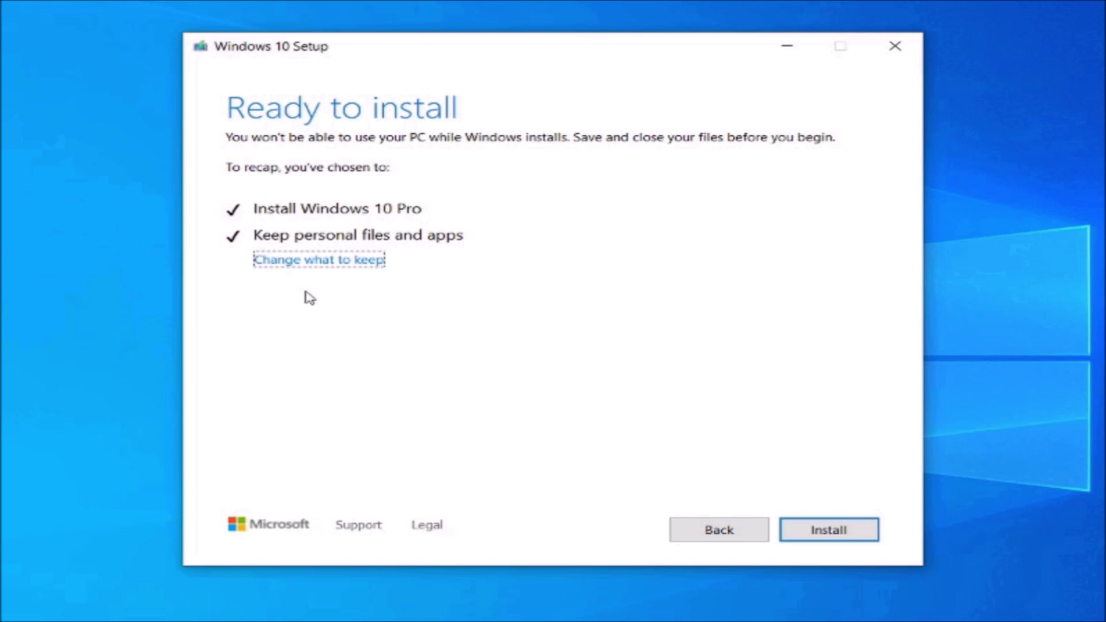
click(321, 263)
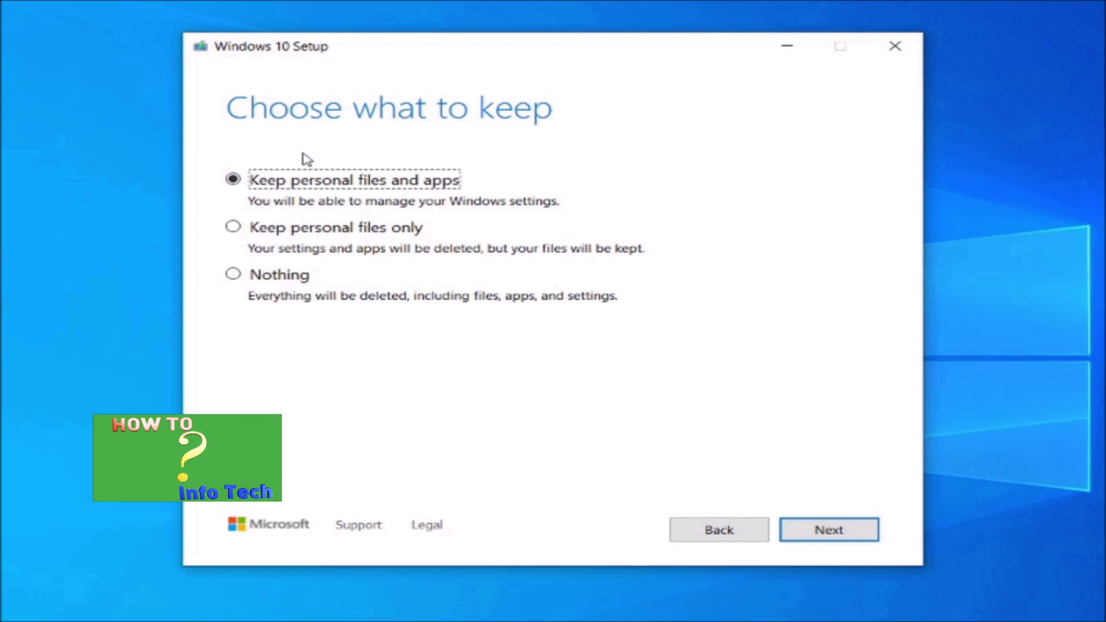
click(710, 529)
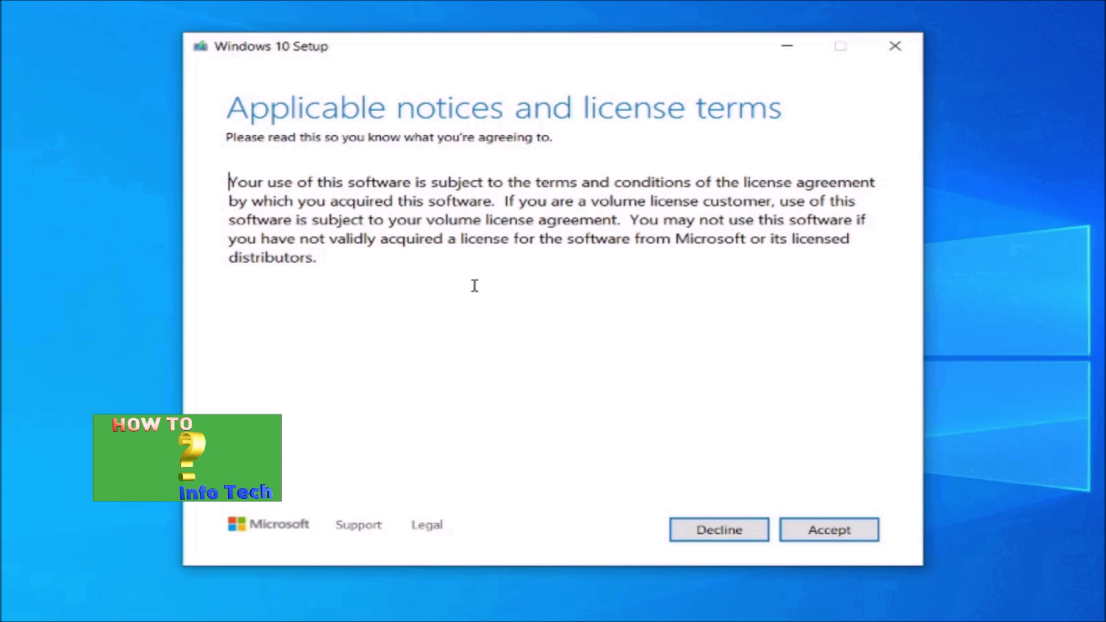
click(830, 530)
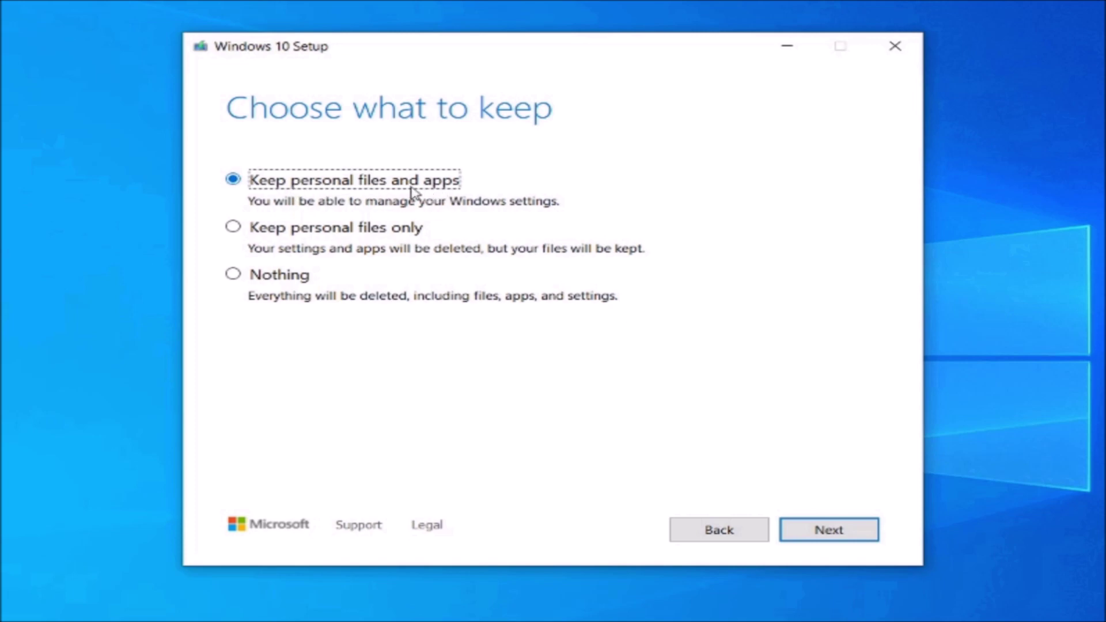
click(826, 530)
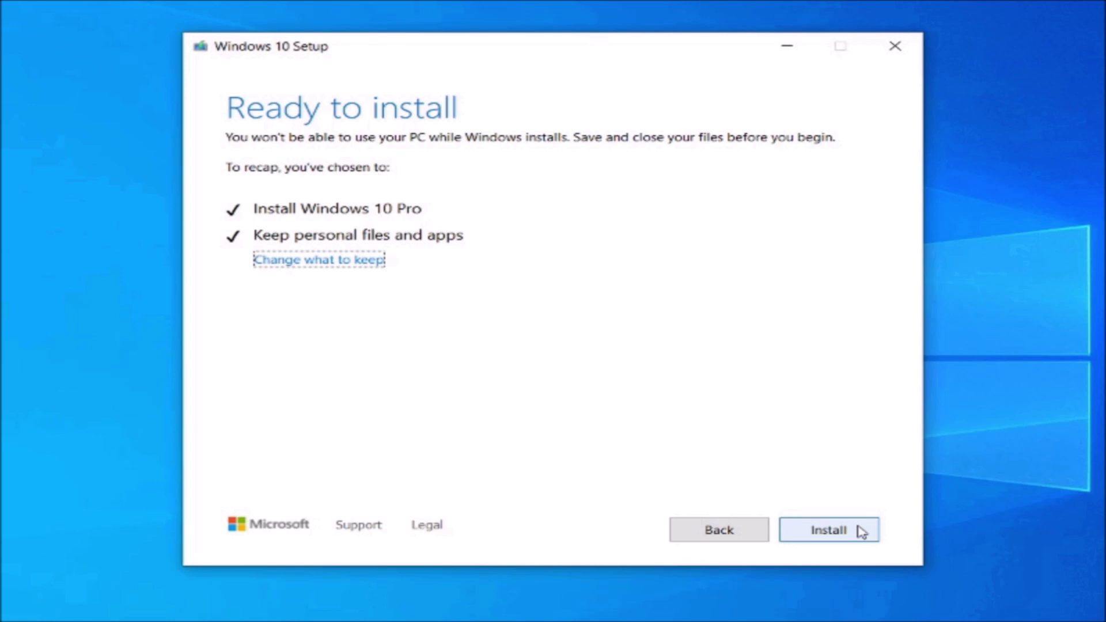
Start the Windows 10 installation and, after the restarts, sign in with the account password.
click(861, 531)
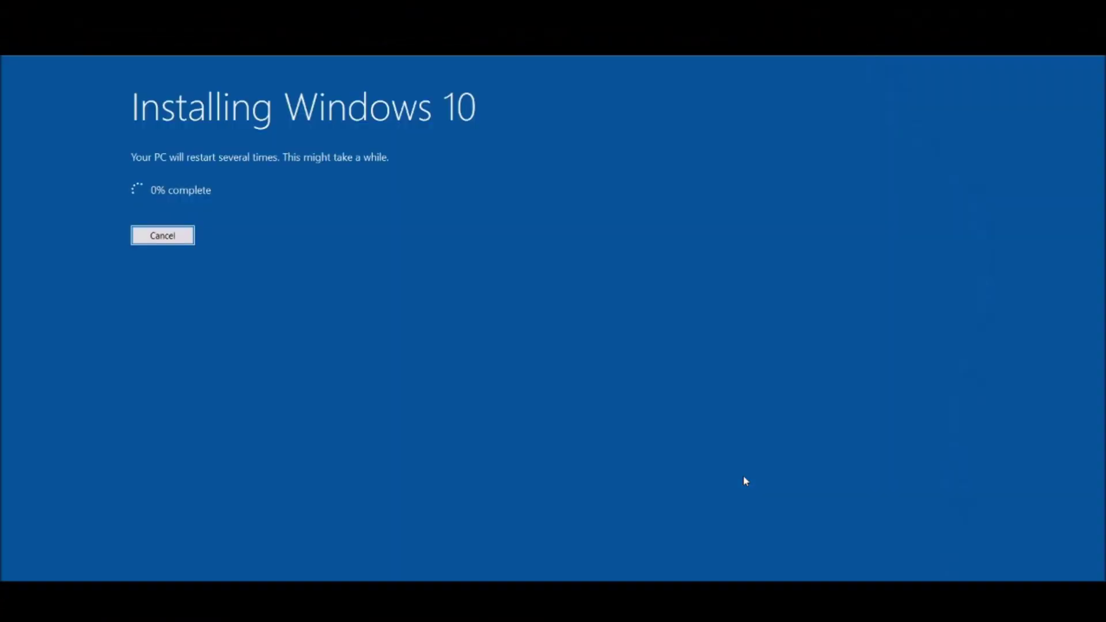
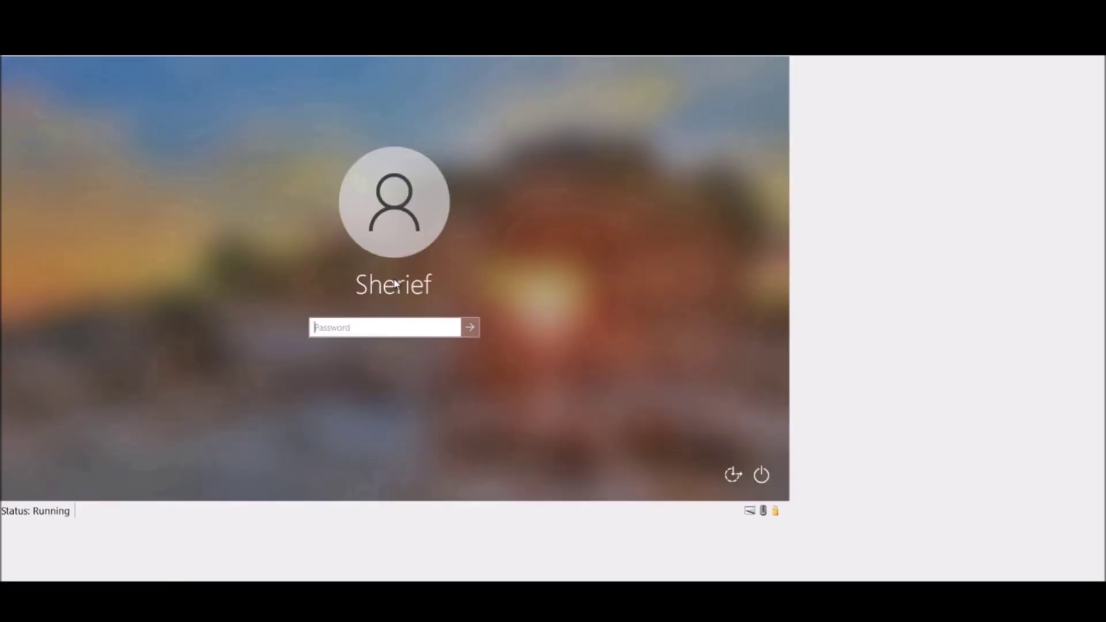
text(******)
key(Return)
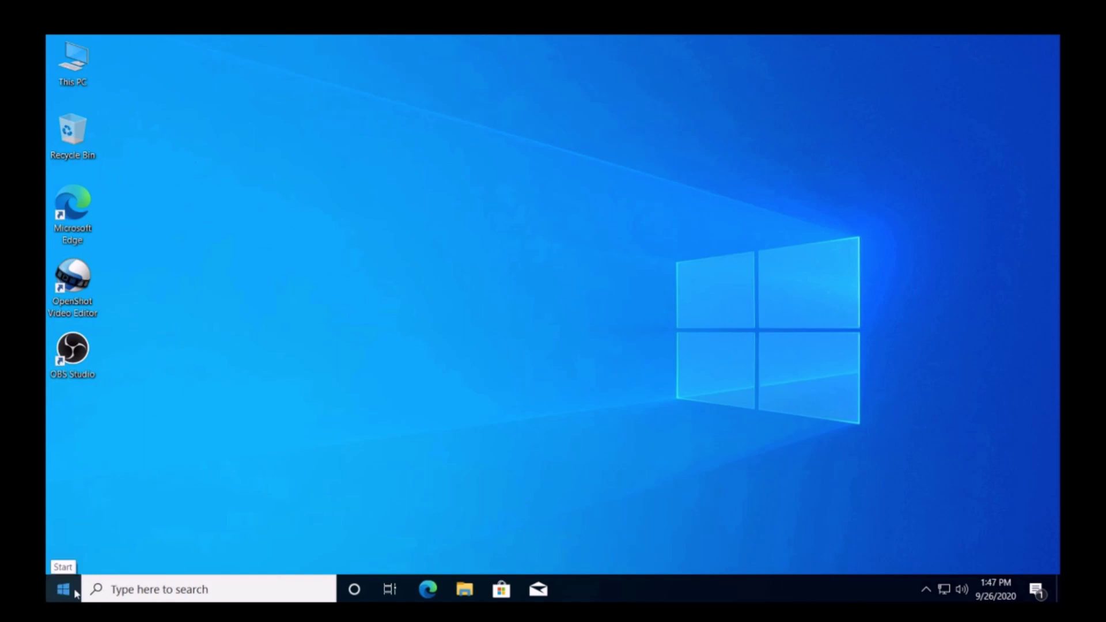
Run winver to check the Windows version and build after the upgrade, and dismiss the dialog.
click(108, 587)
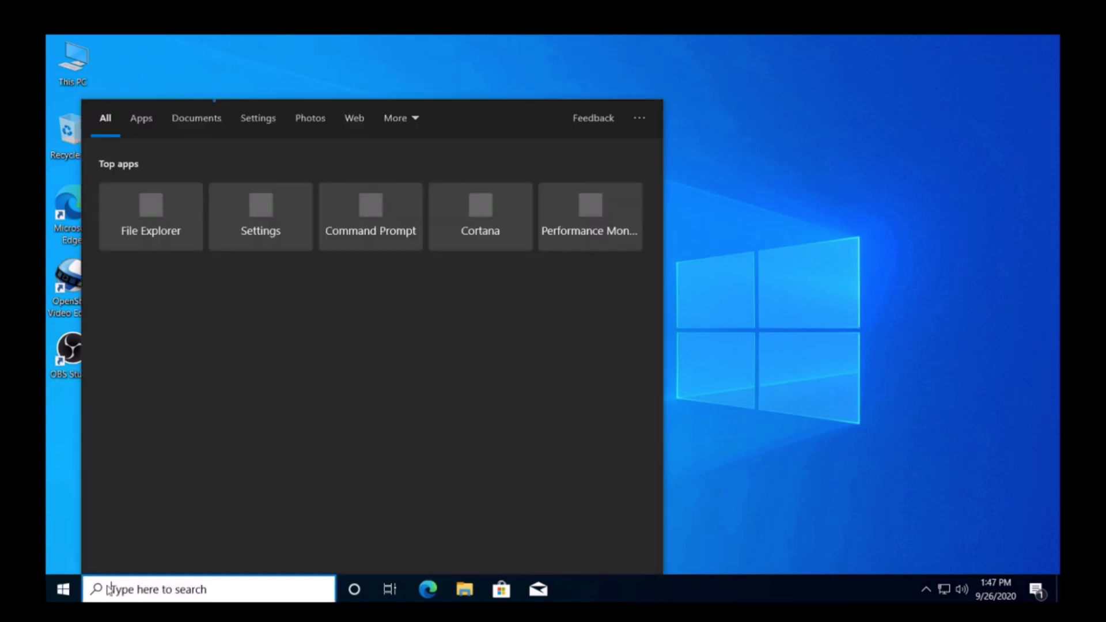
text(wi)
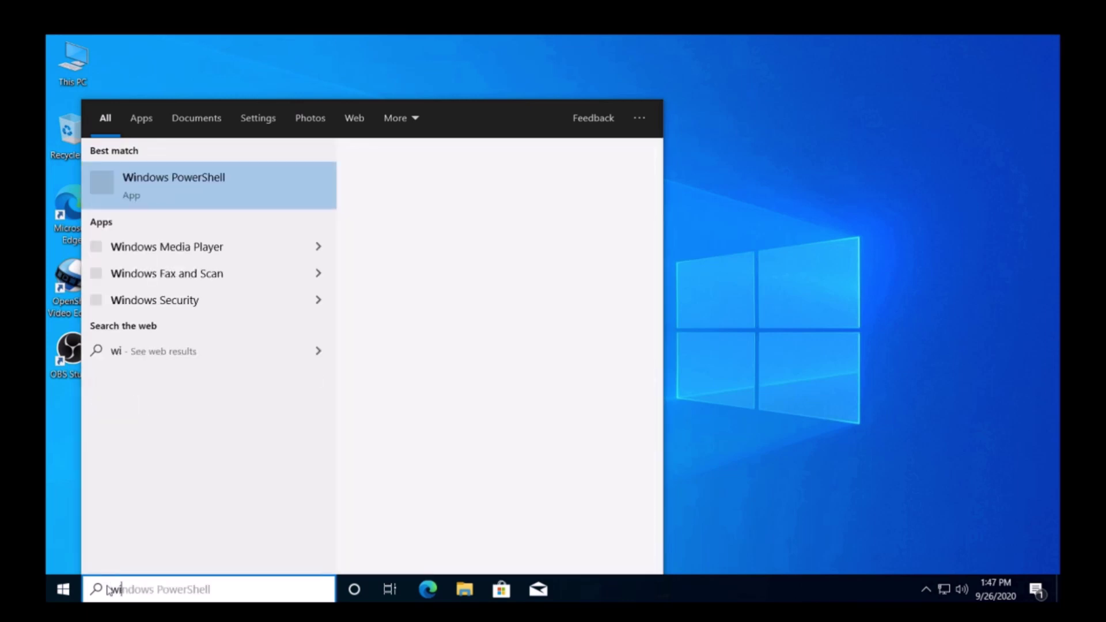
text(nver)
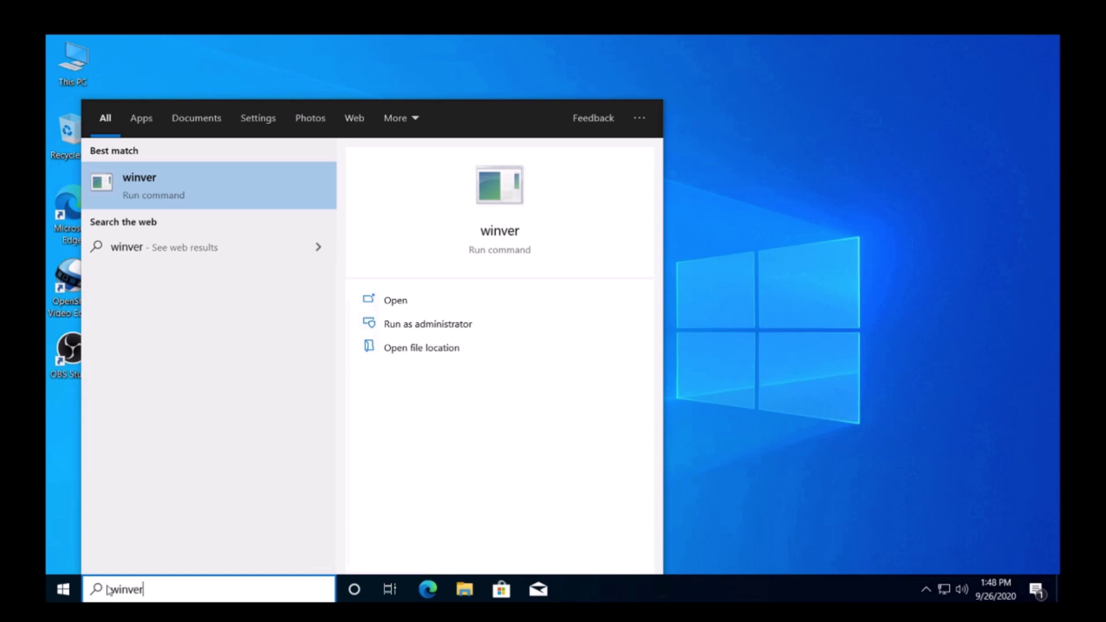
key(Return)
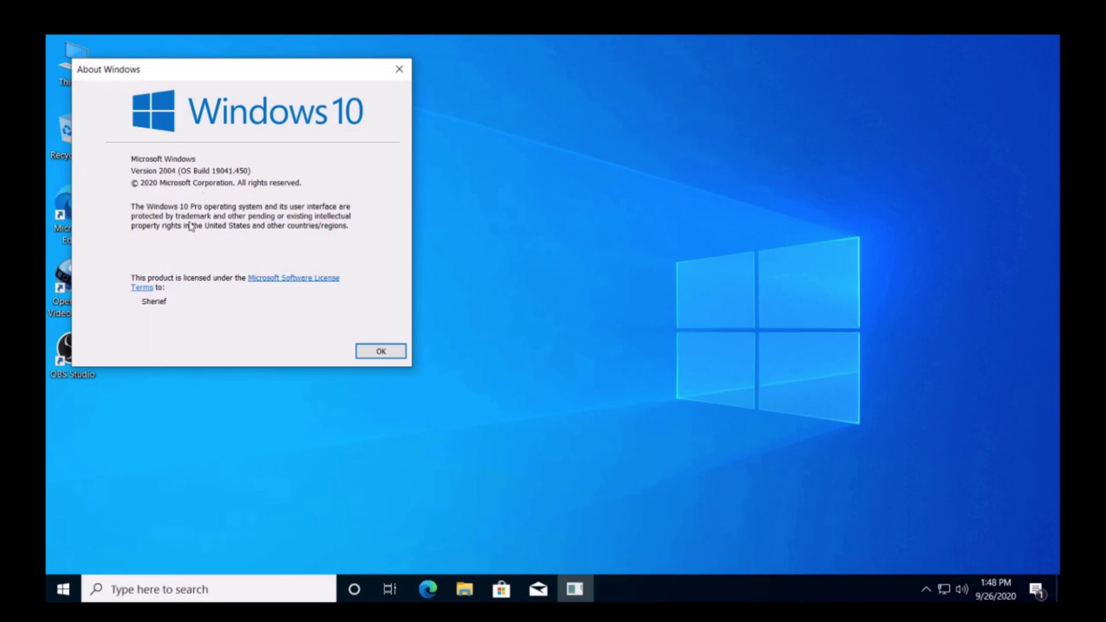
click(381, 352)
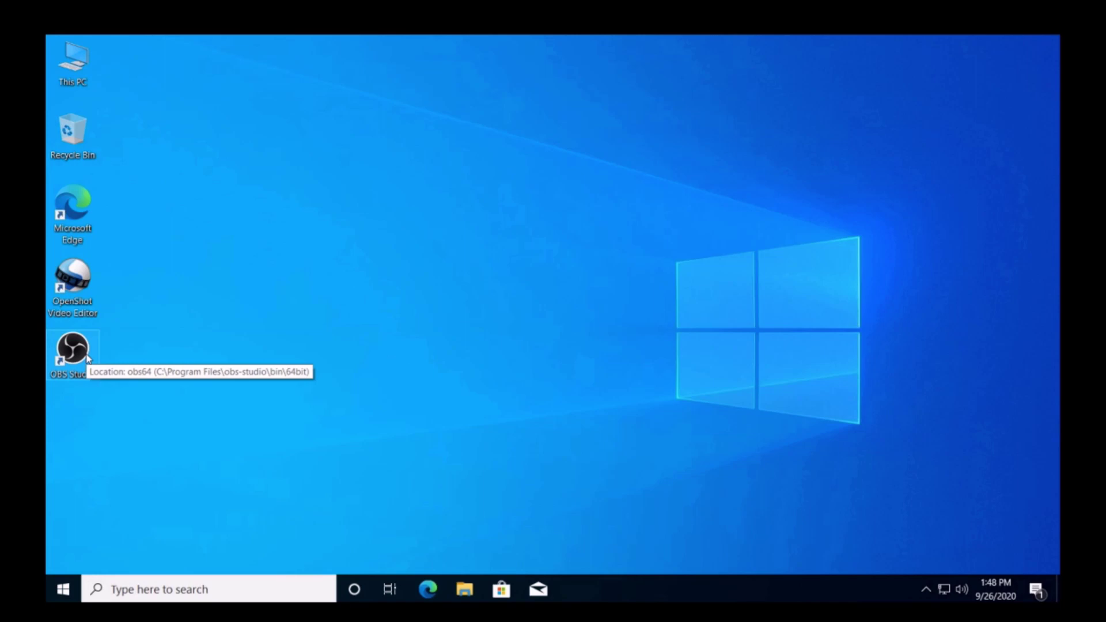
Launch OpenShot Video Editor to check that it still works, hide its tutorial, maximize the window, and close it.
double_click(86, 286)
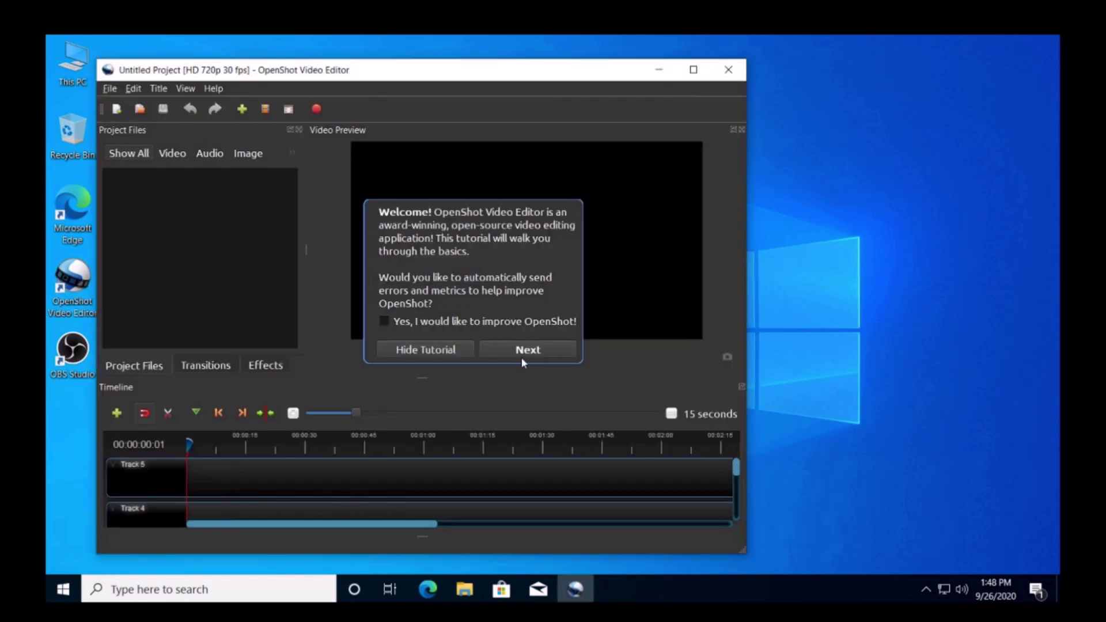
click(463, 353)
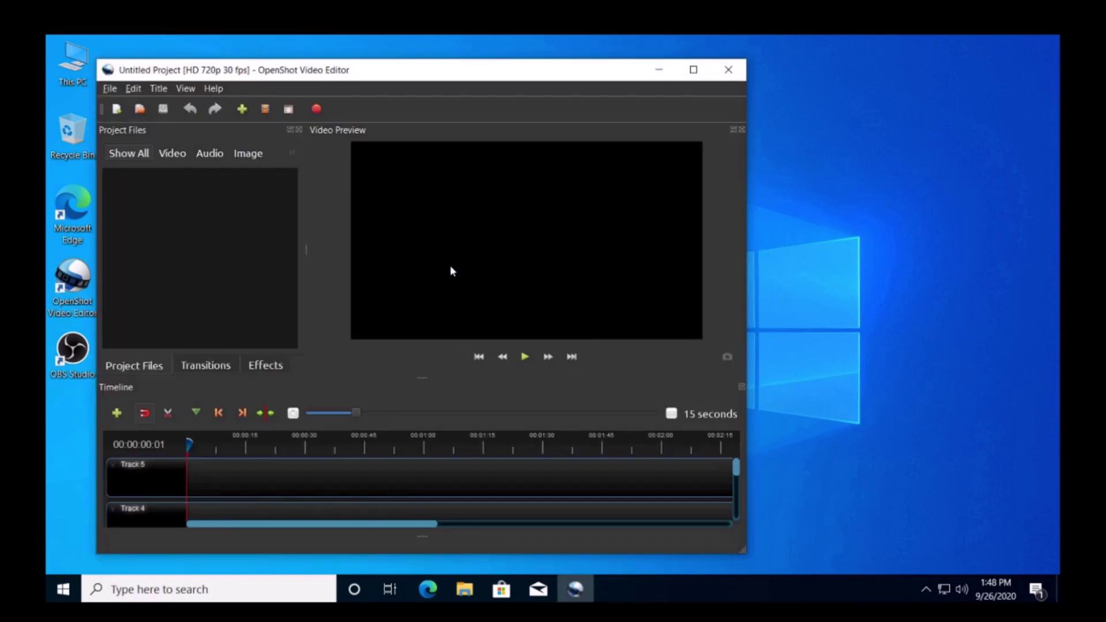
click(694, 69)
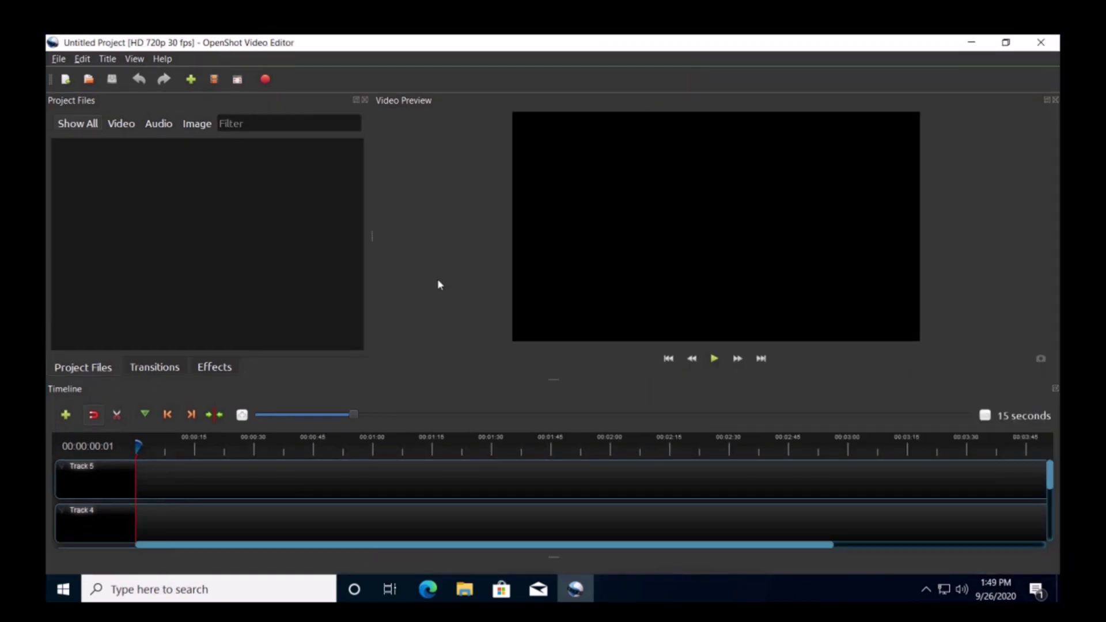
click(1045, 50)
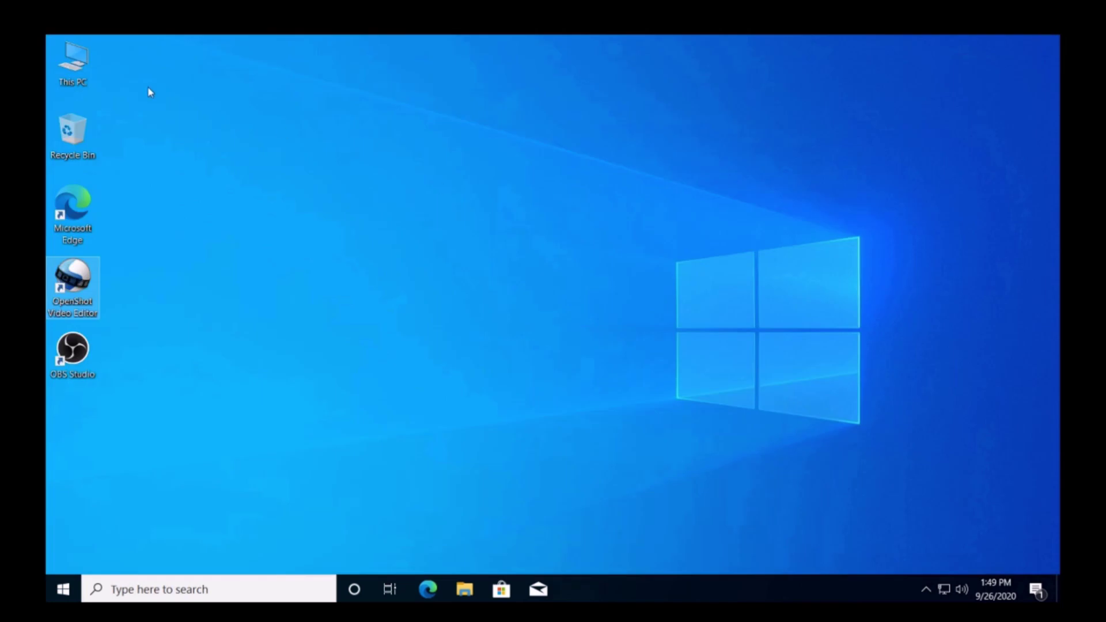
Examine the Downloads folder and the expanded This PC tree to check the personal files, and close the folder window.
double_click(72, 61)
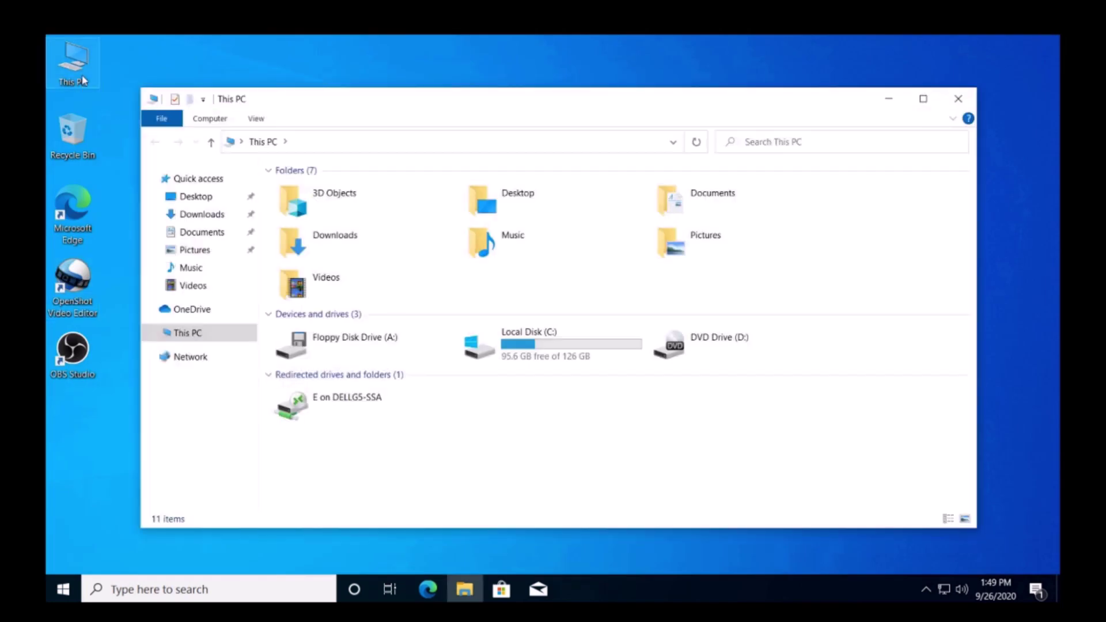
click(185, 213)
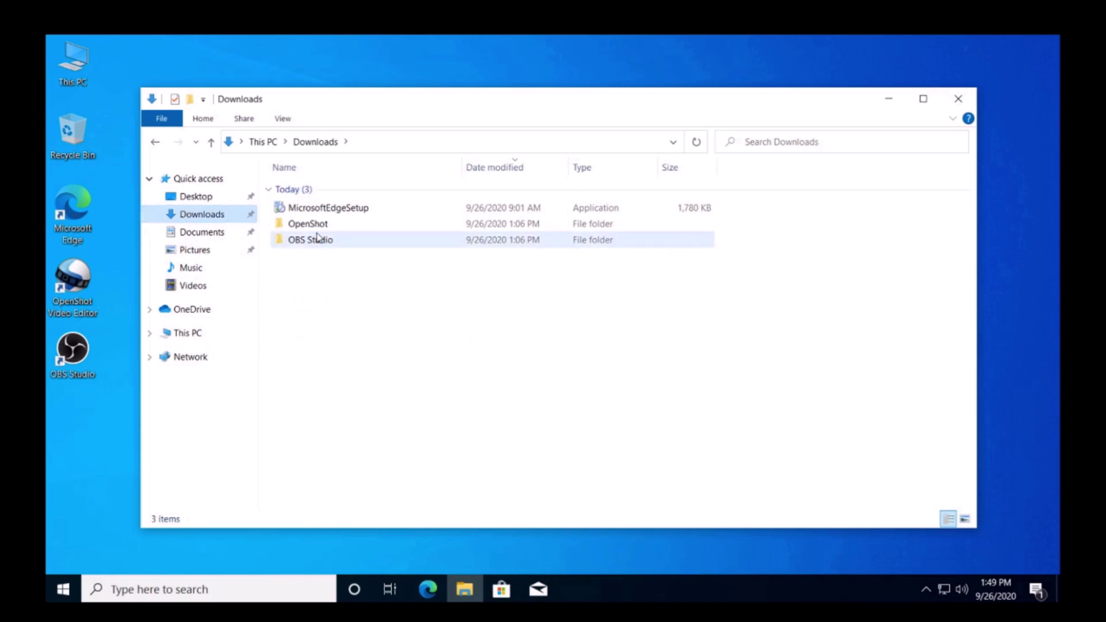
click(149, 333)
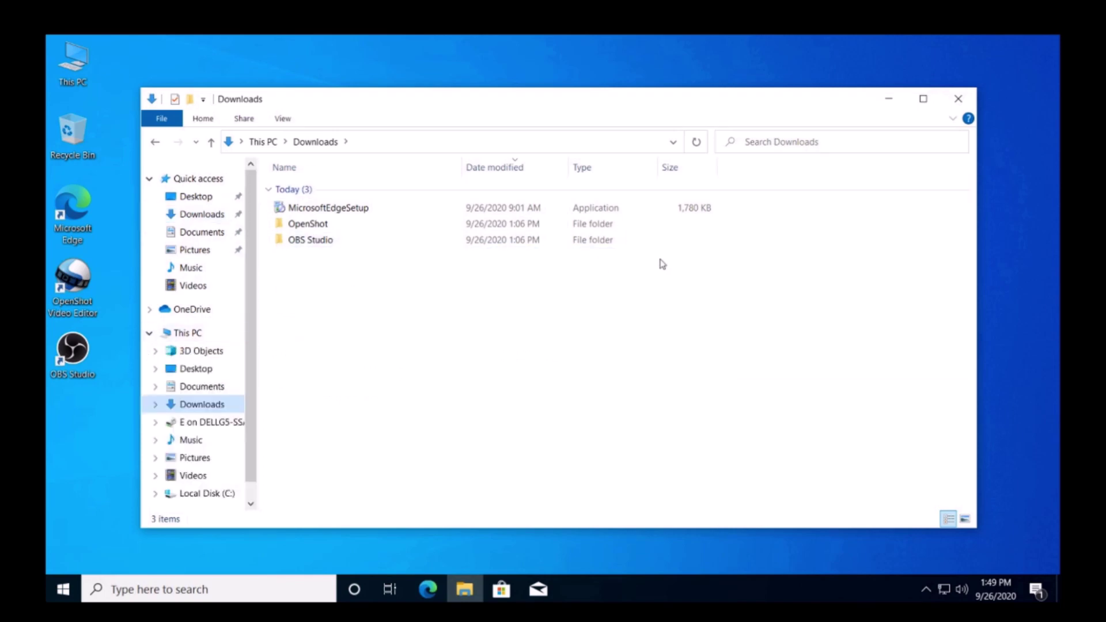
click(959, 99)
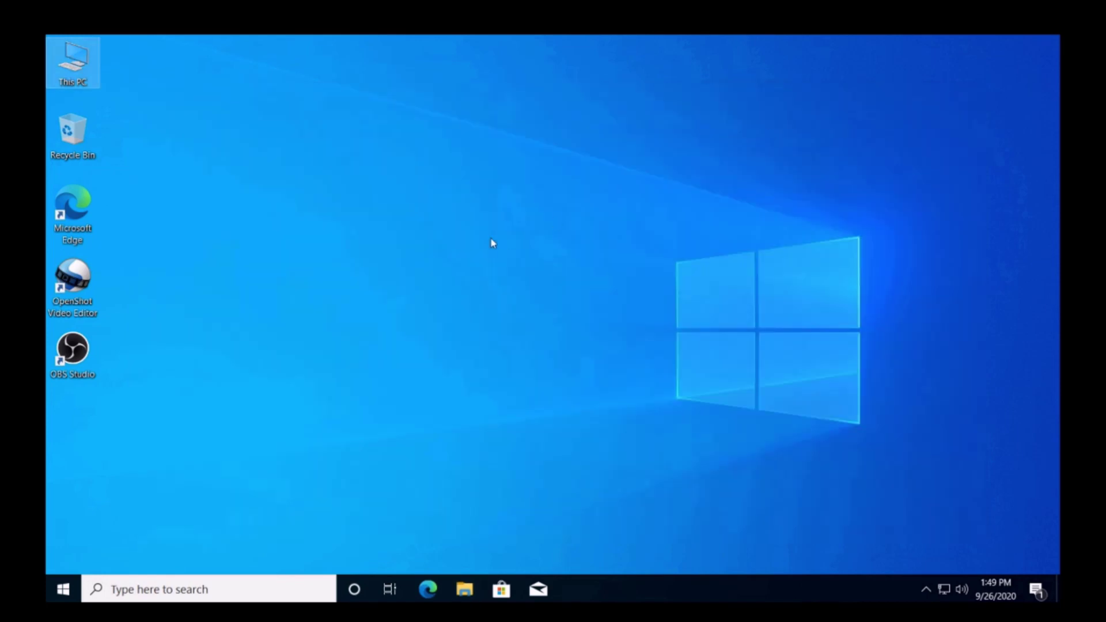